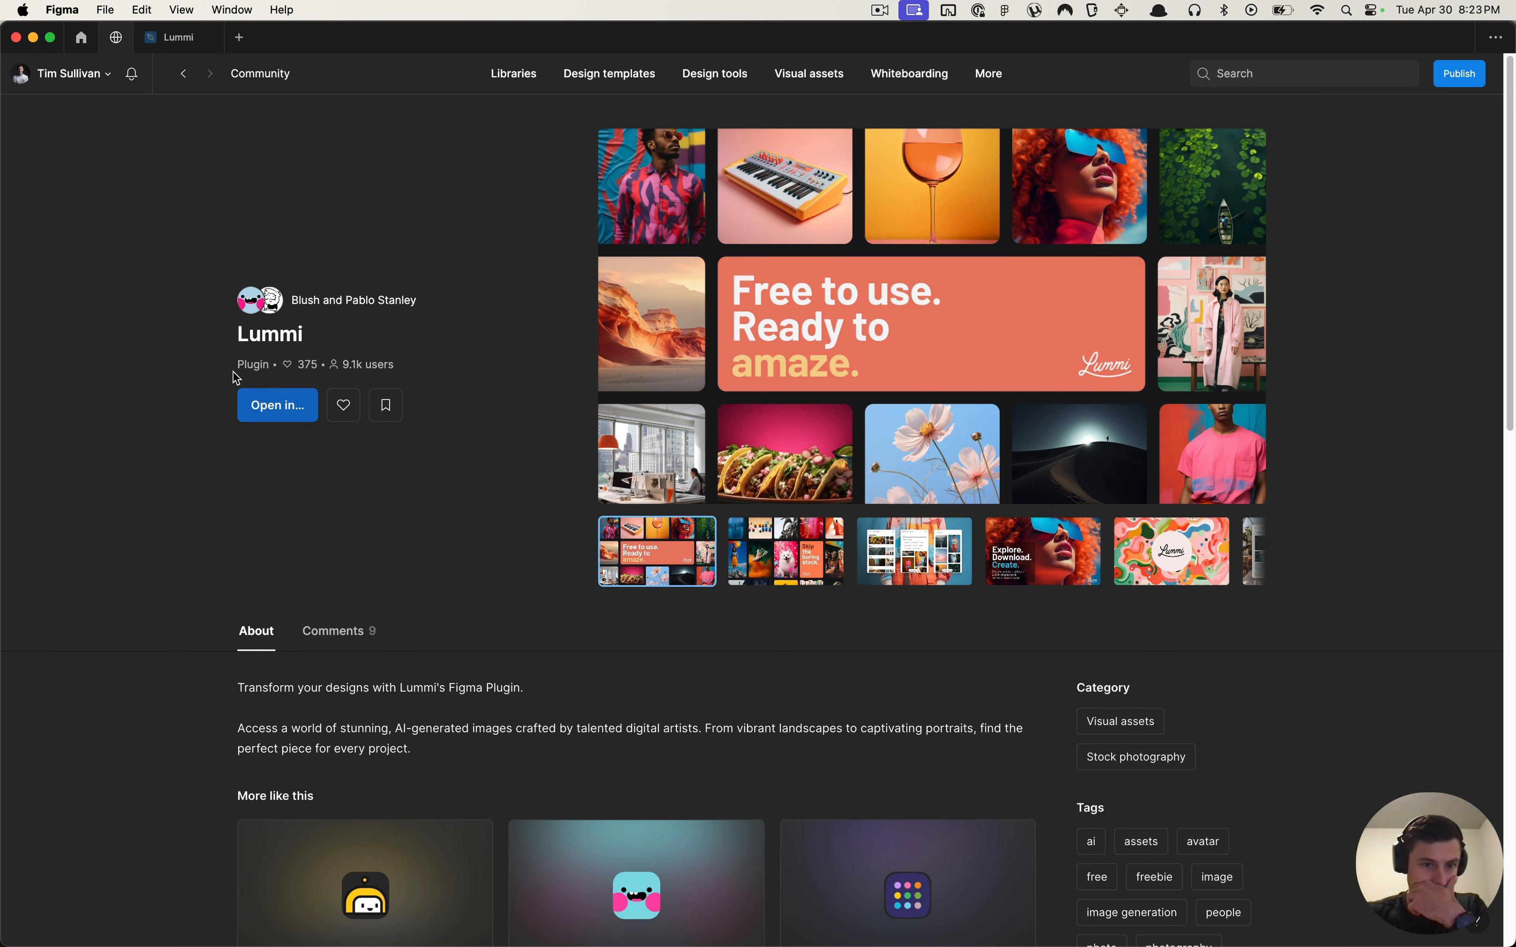
pyautogui.moveTo(175, 46)
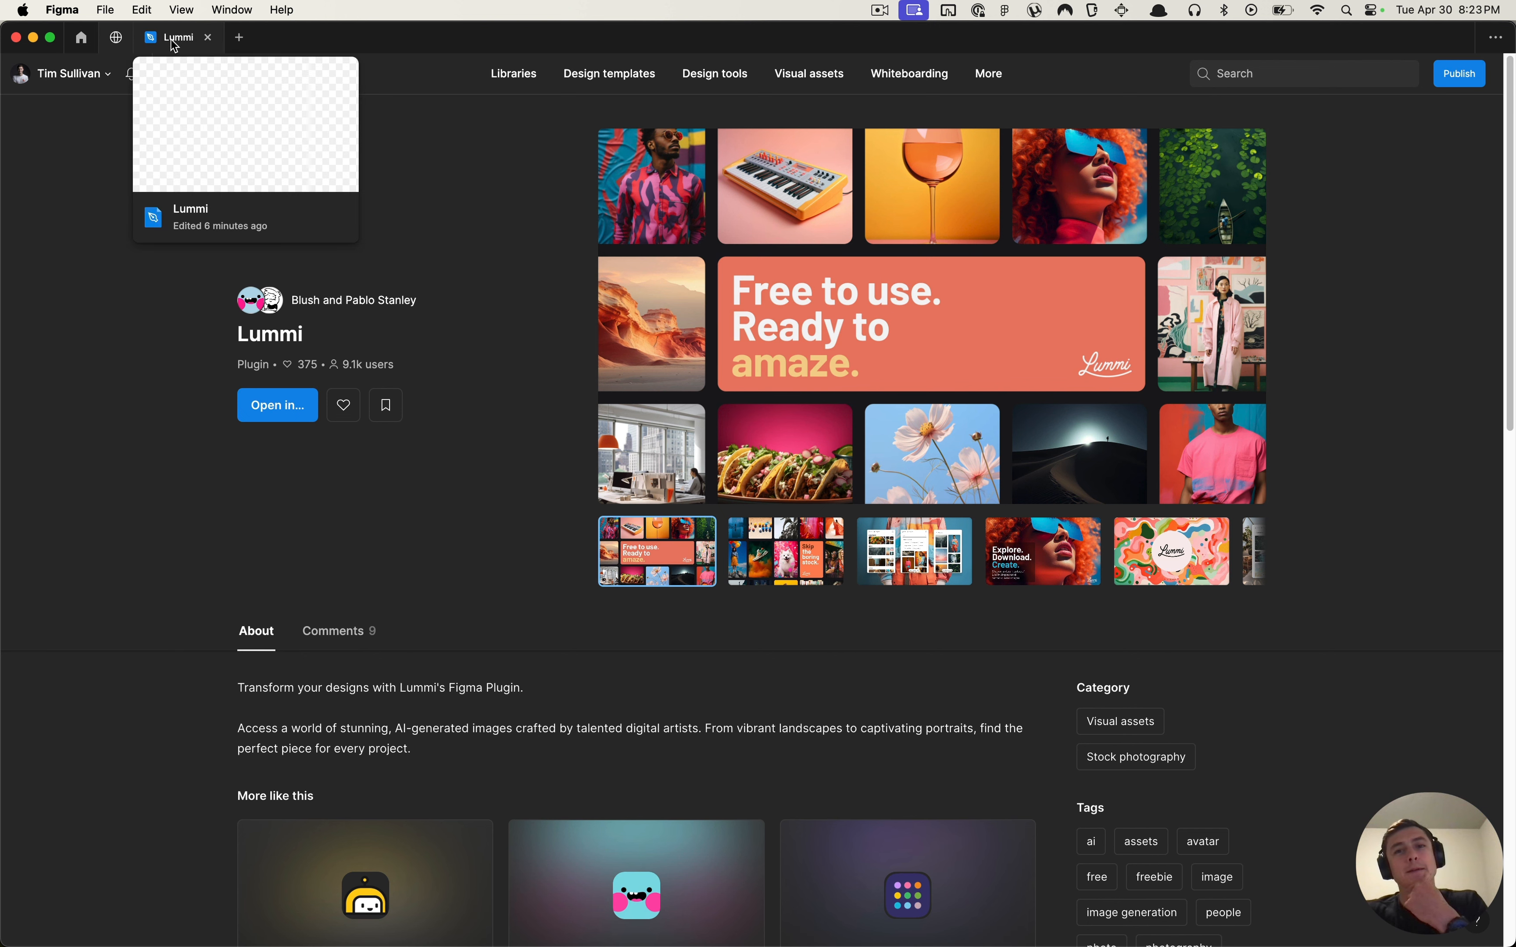
pyautogui.scroll(-7, 192, 473)
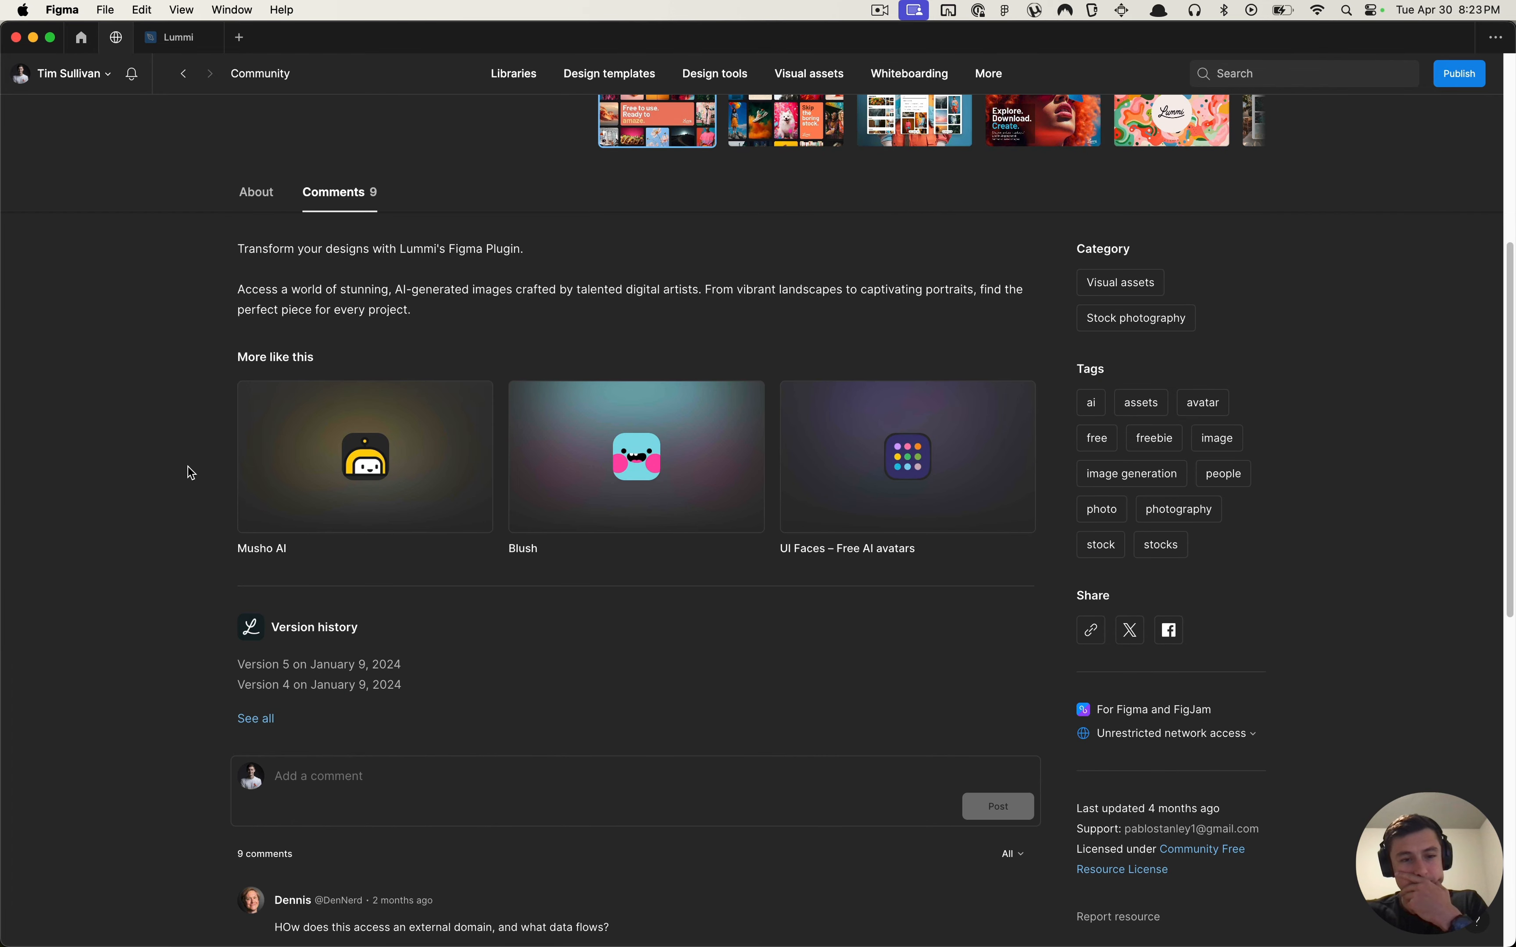
pyautogui.scroll(7, 208, 601)
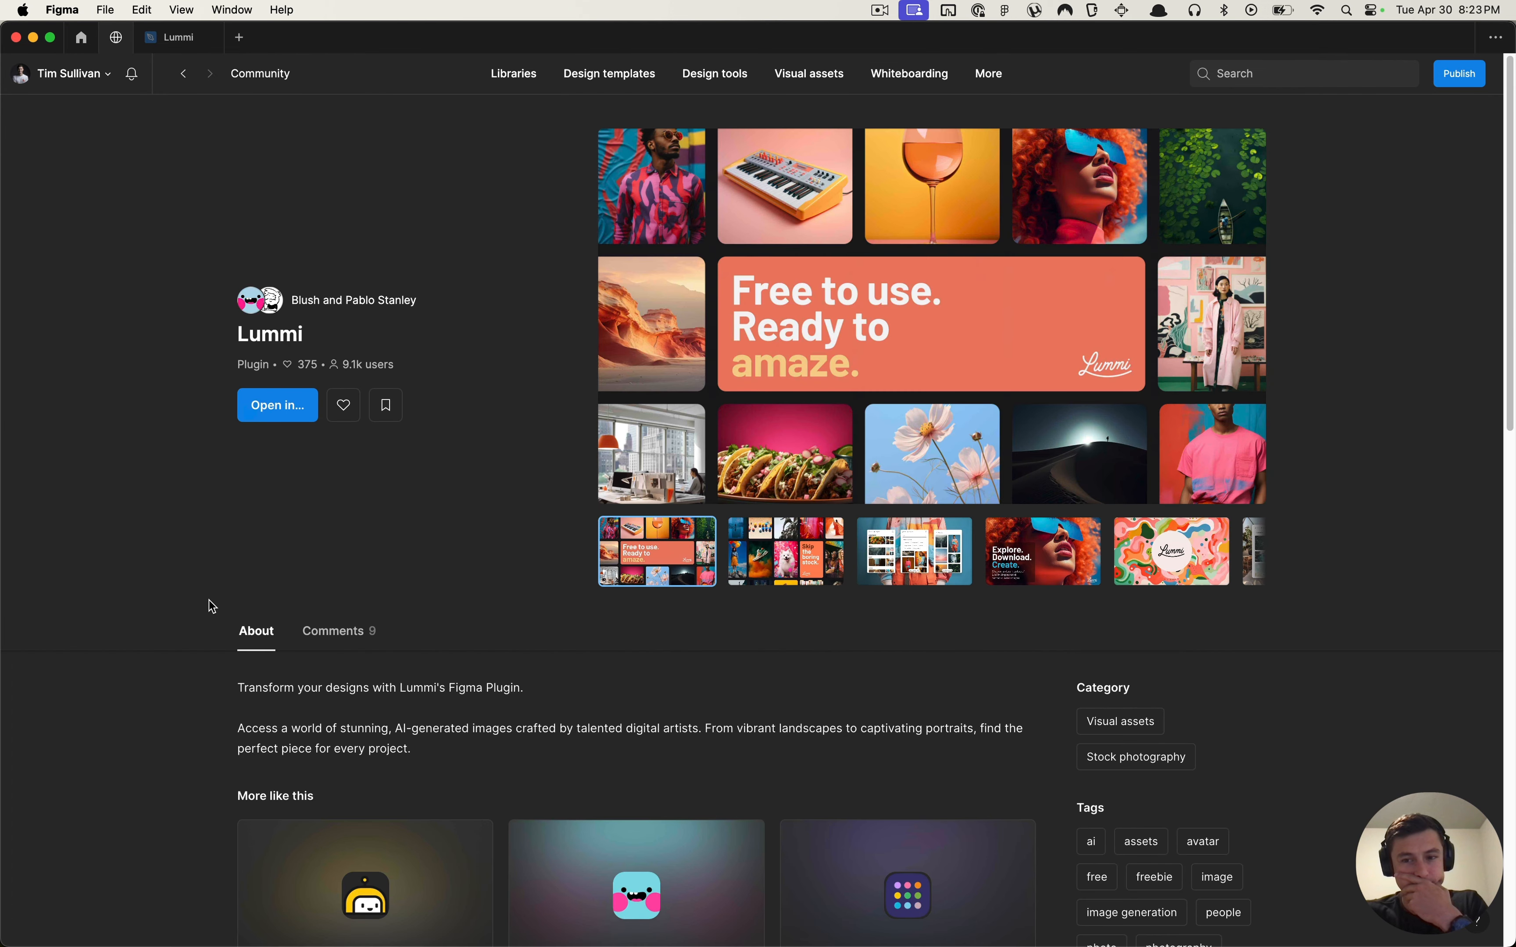
# Step: Switch to the Lummi design file, reposition the Lummi plugin window, and select the hero section's dashboard image wrapper
pyautogui.click(184, 48)
pyautogui.click(270, 188)
pyautogui.moveTo(401, 154); pyautogui.dragTo(392, 195)
pyautogui.scroll(1, 778, 508)
pyautogui.hscroll(-1, 778, 507)
pyautogui.keyDown('super'); pyautogui.click(778, 507); pyautogui.keyUp('super')
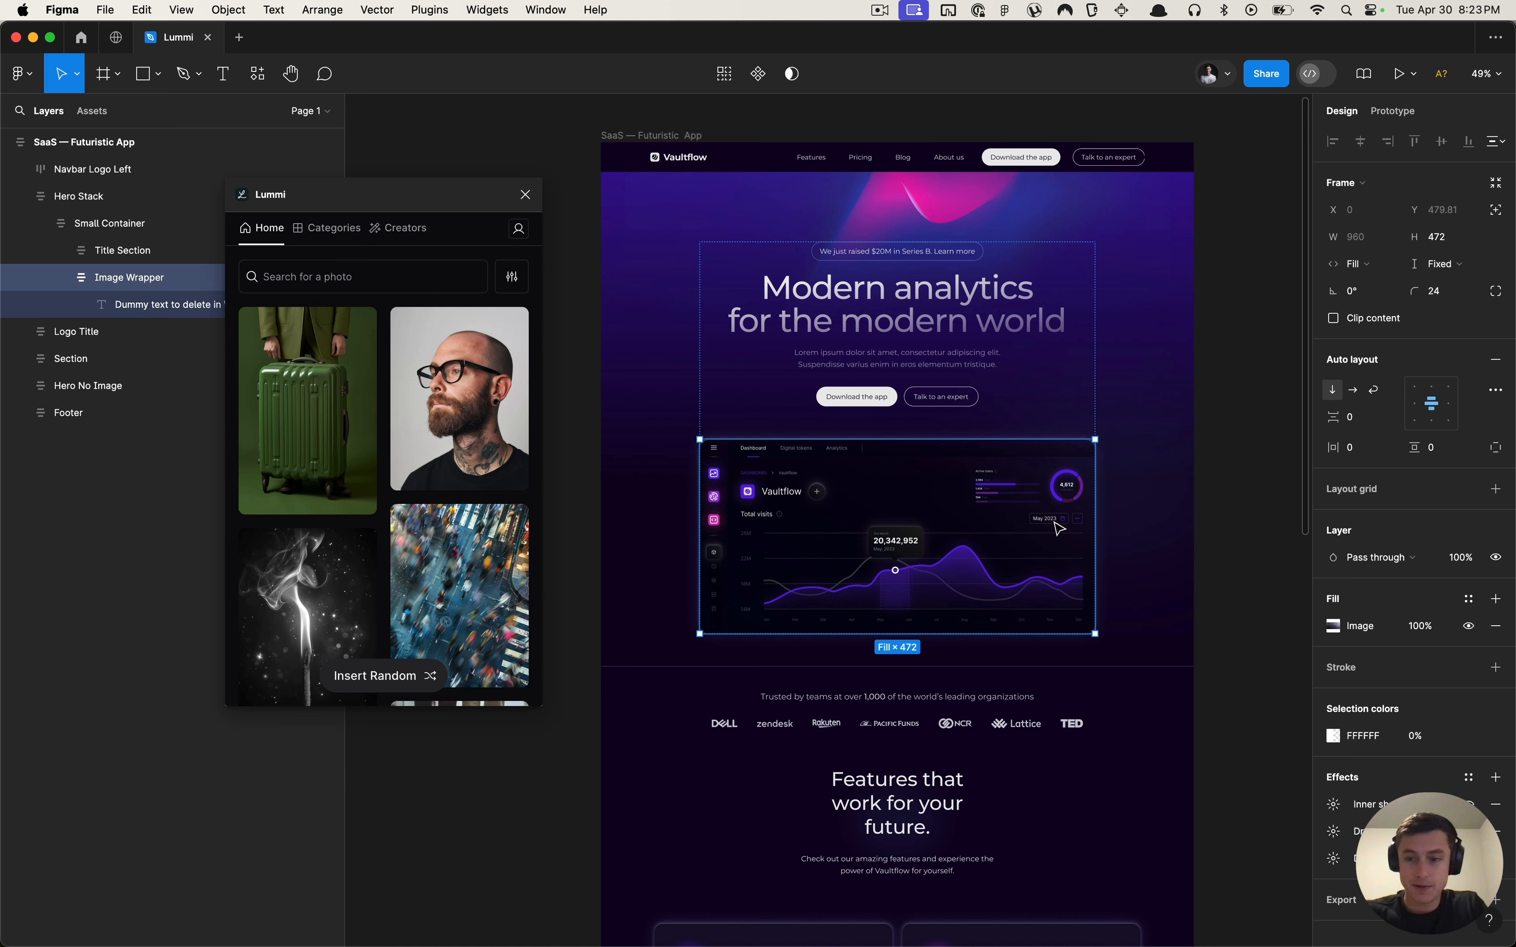
# Step: Try the green suitcase photo as the hero image wrapper's fill and undo it
pyautogui.click(1333, 626)
pyautogui.click(1295, 508)
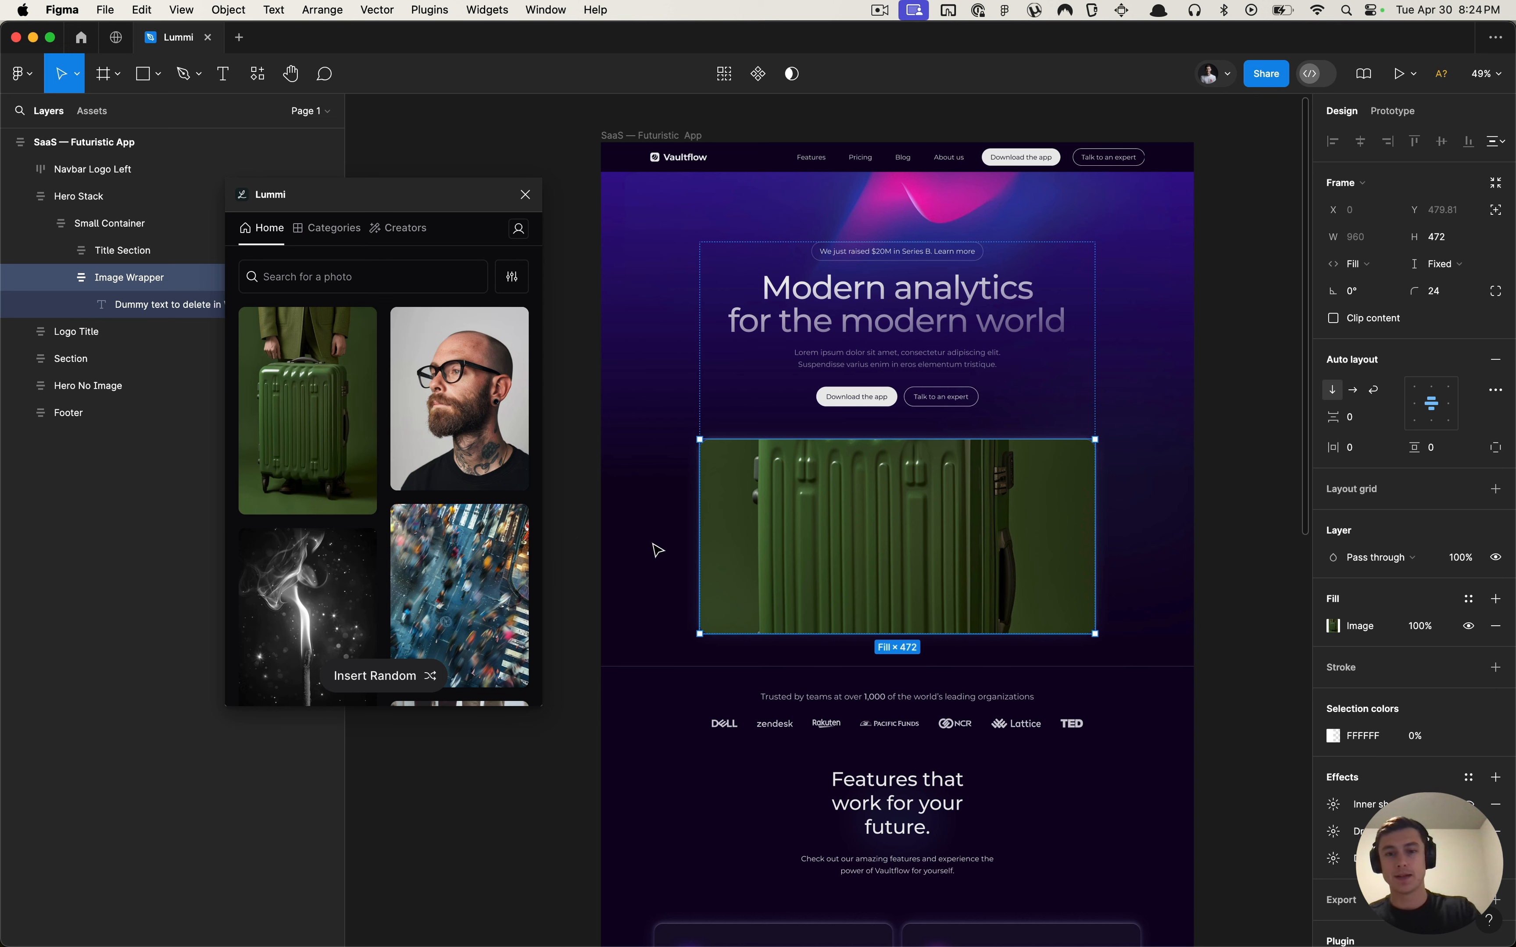
pyautogui.click(589, 558)
pyautogui.press('cmd+z')
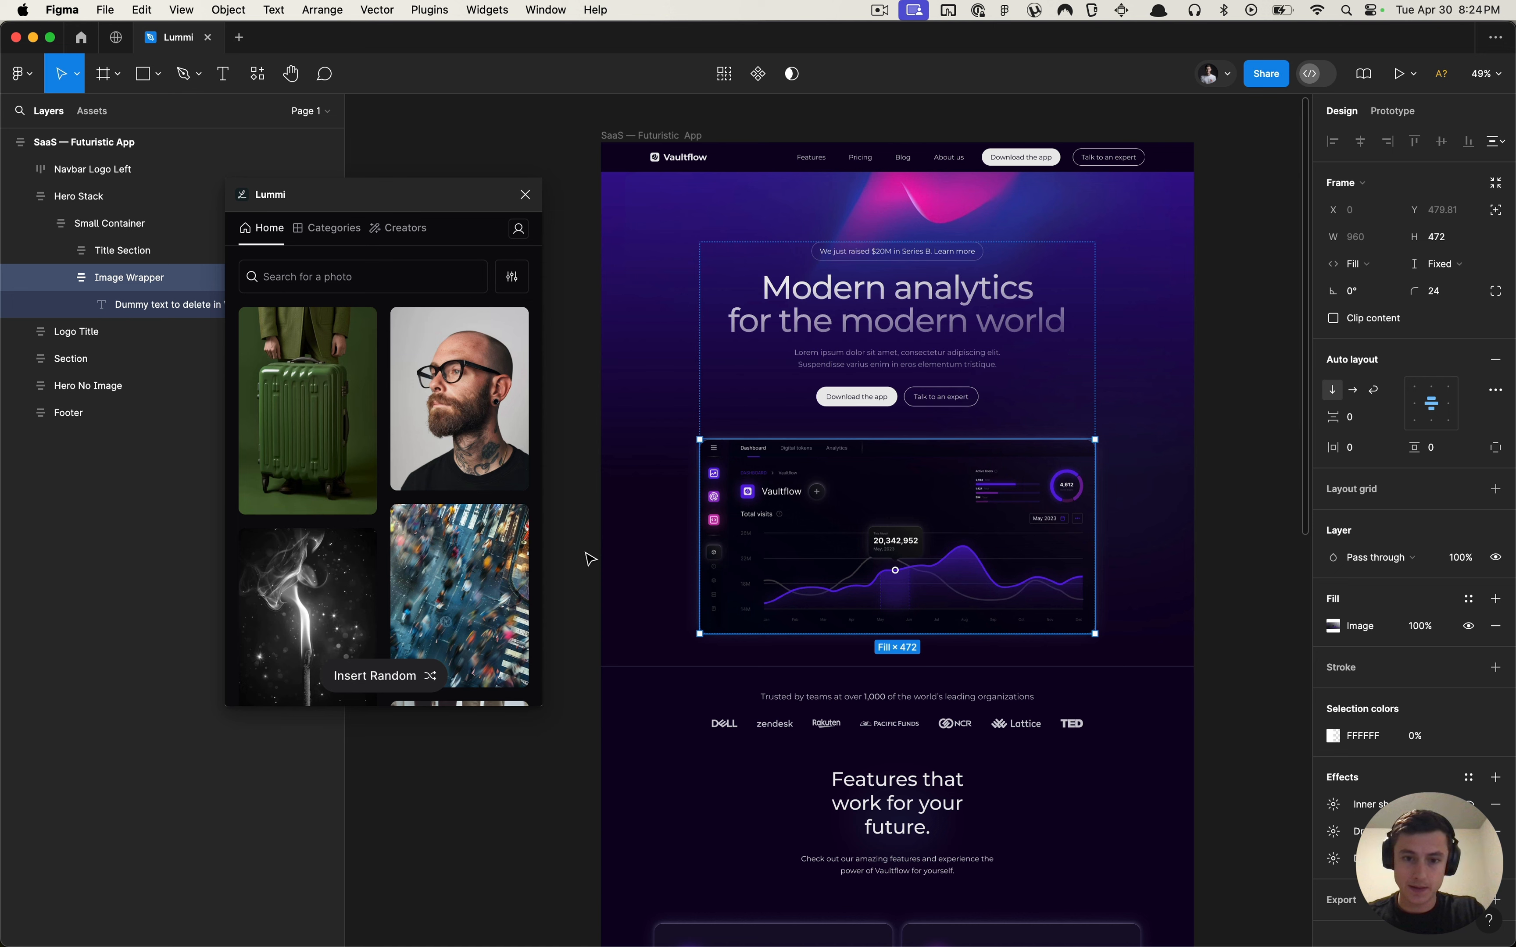
# Step: Fill the hero image wrapper with a random photo from the plugin's Animals category
pyautogui.click(585, 430)
pyautogui.click(336, 230)
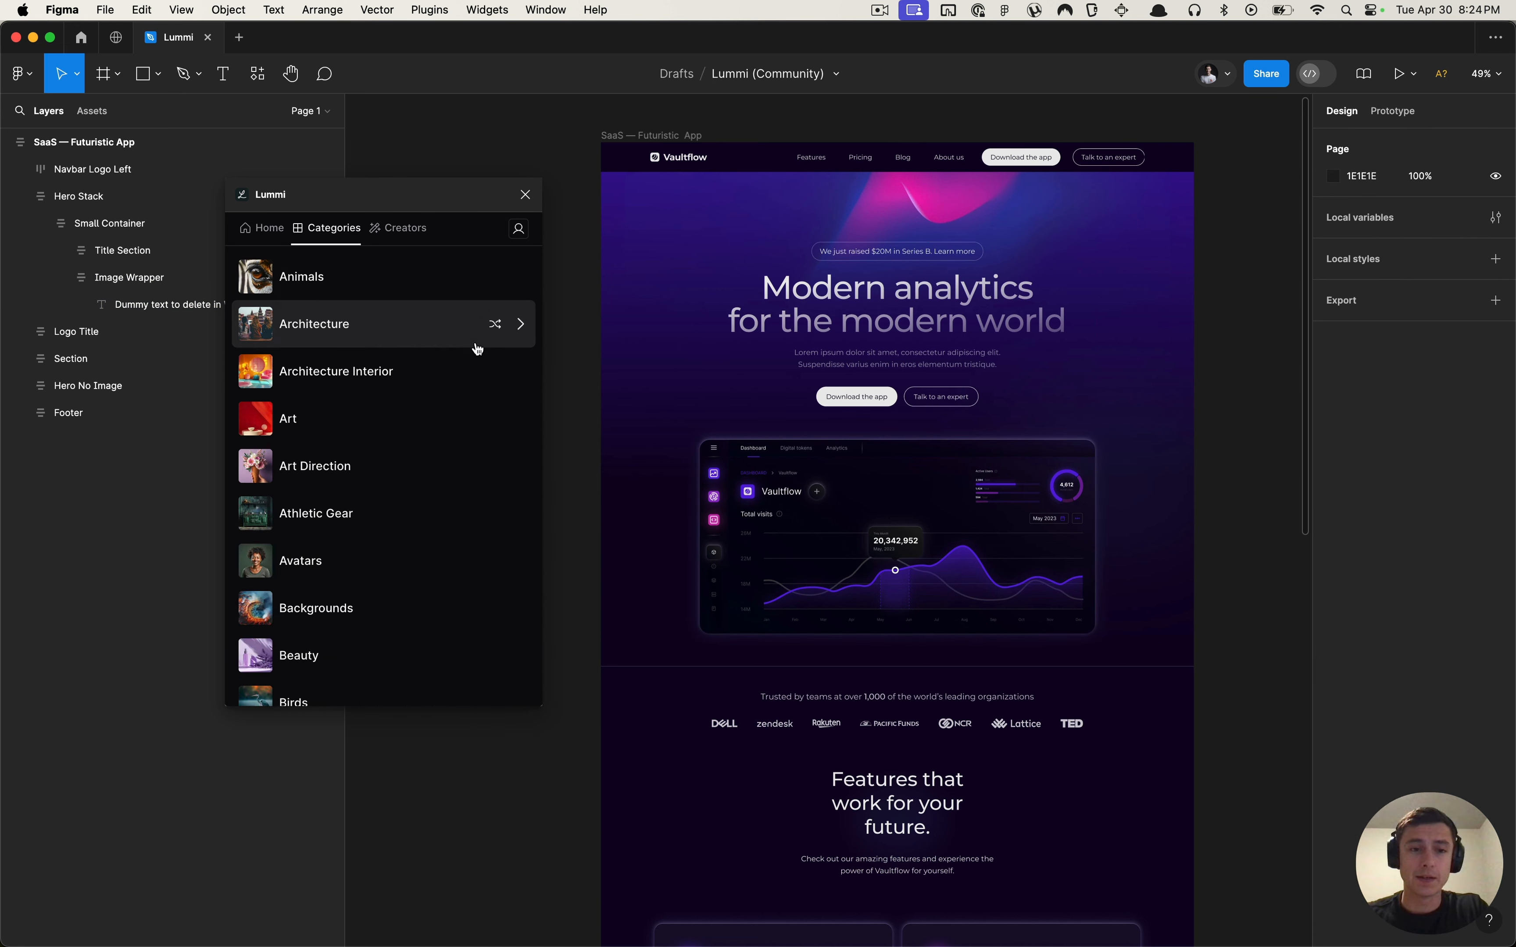
pyautogui.click(762, 508)
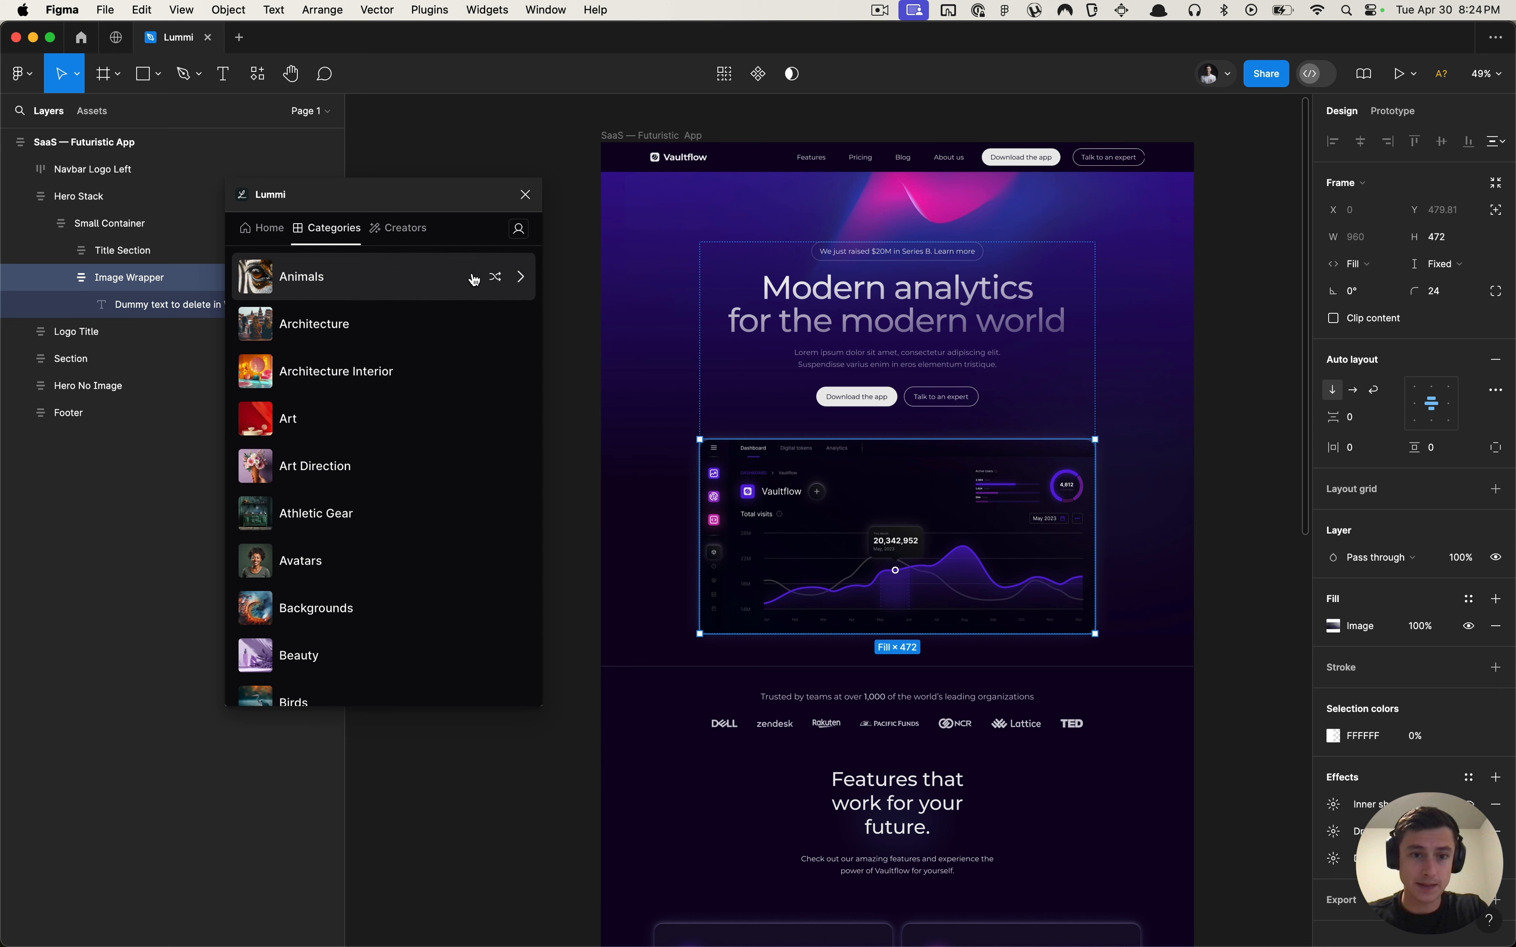
pyautogui.click(496, 279)
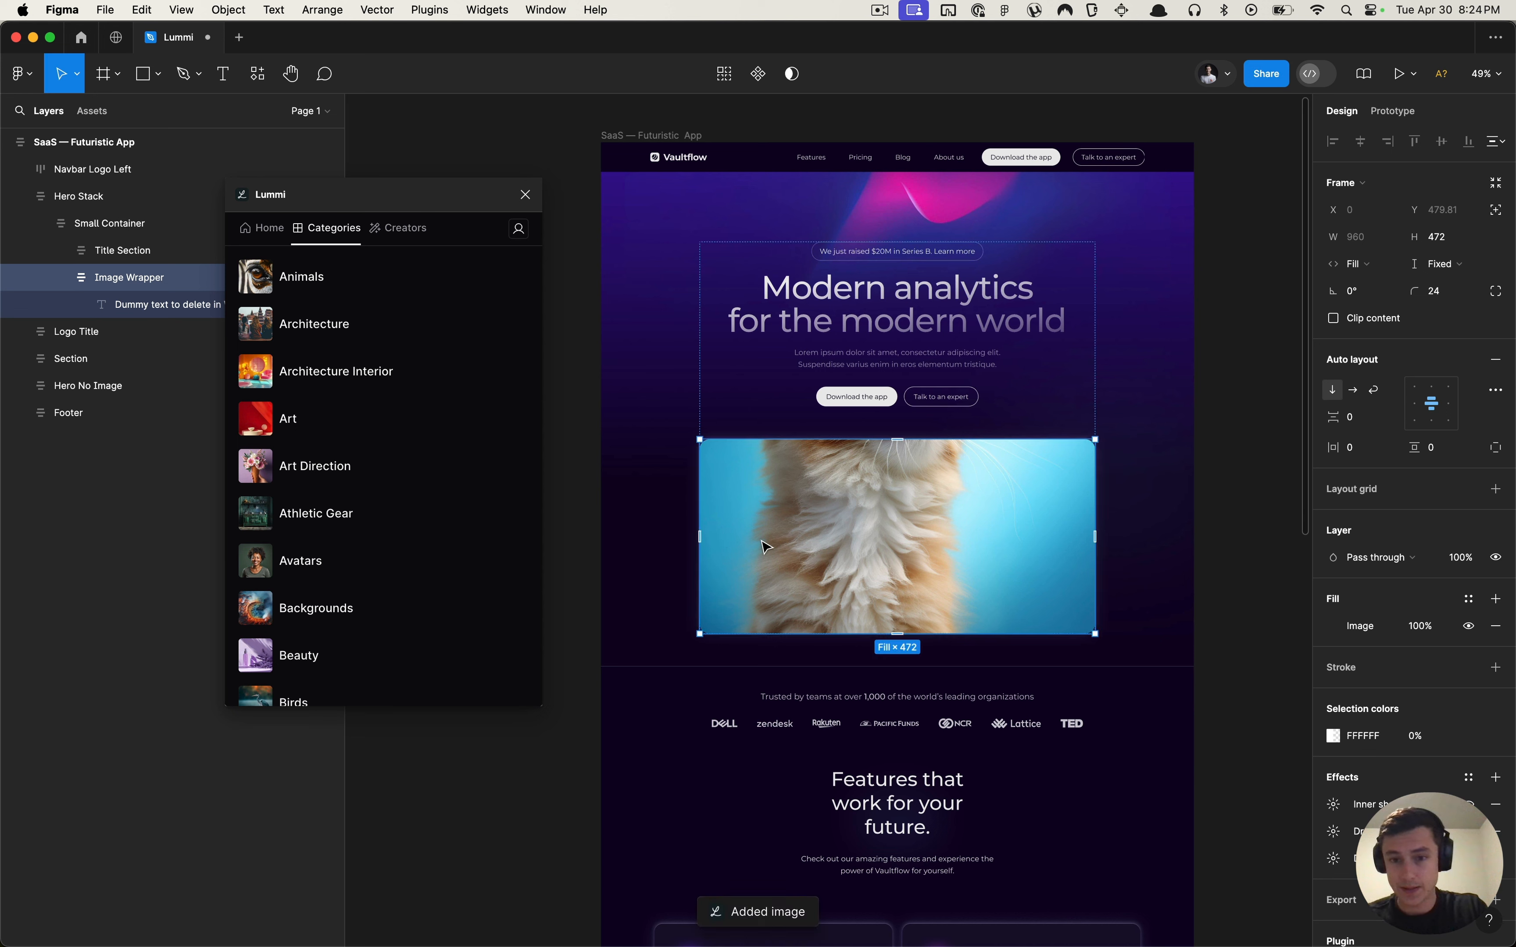
# Step: Delete the dummy text layer inside the hero image wrapper and reselect the wrapper
pyautogui.press('Return')
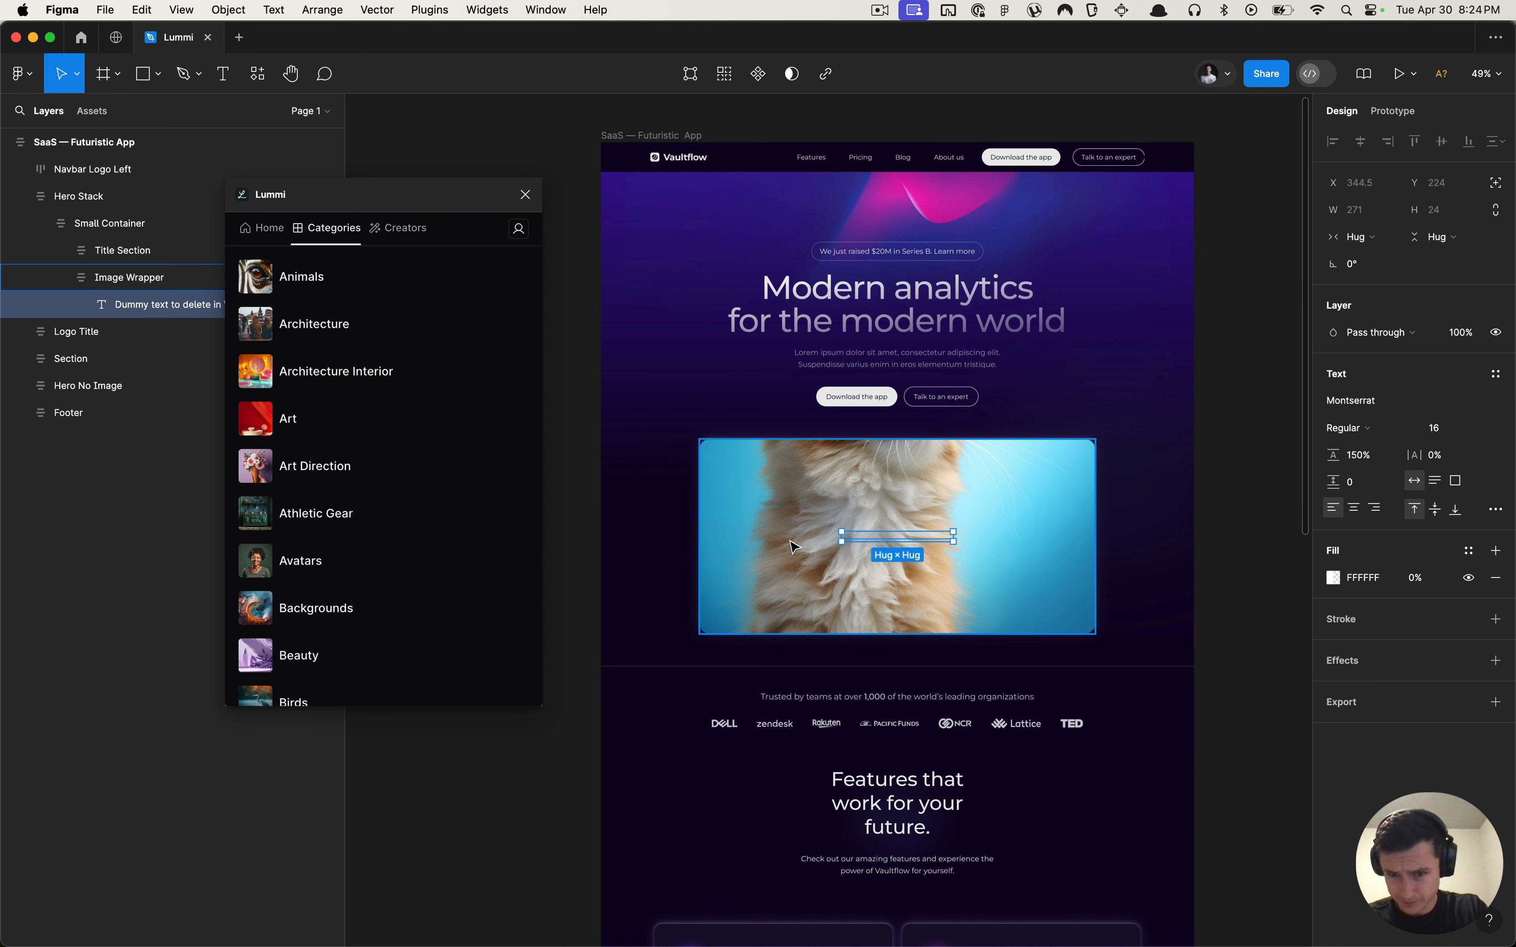
pyautogui.press('Delete')
pyautogui.click(838, 551)
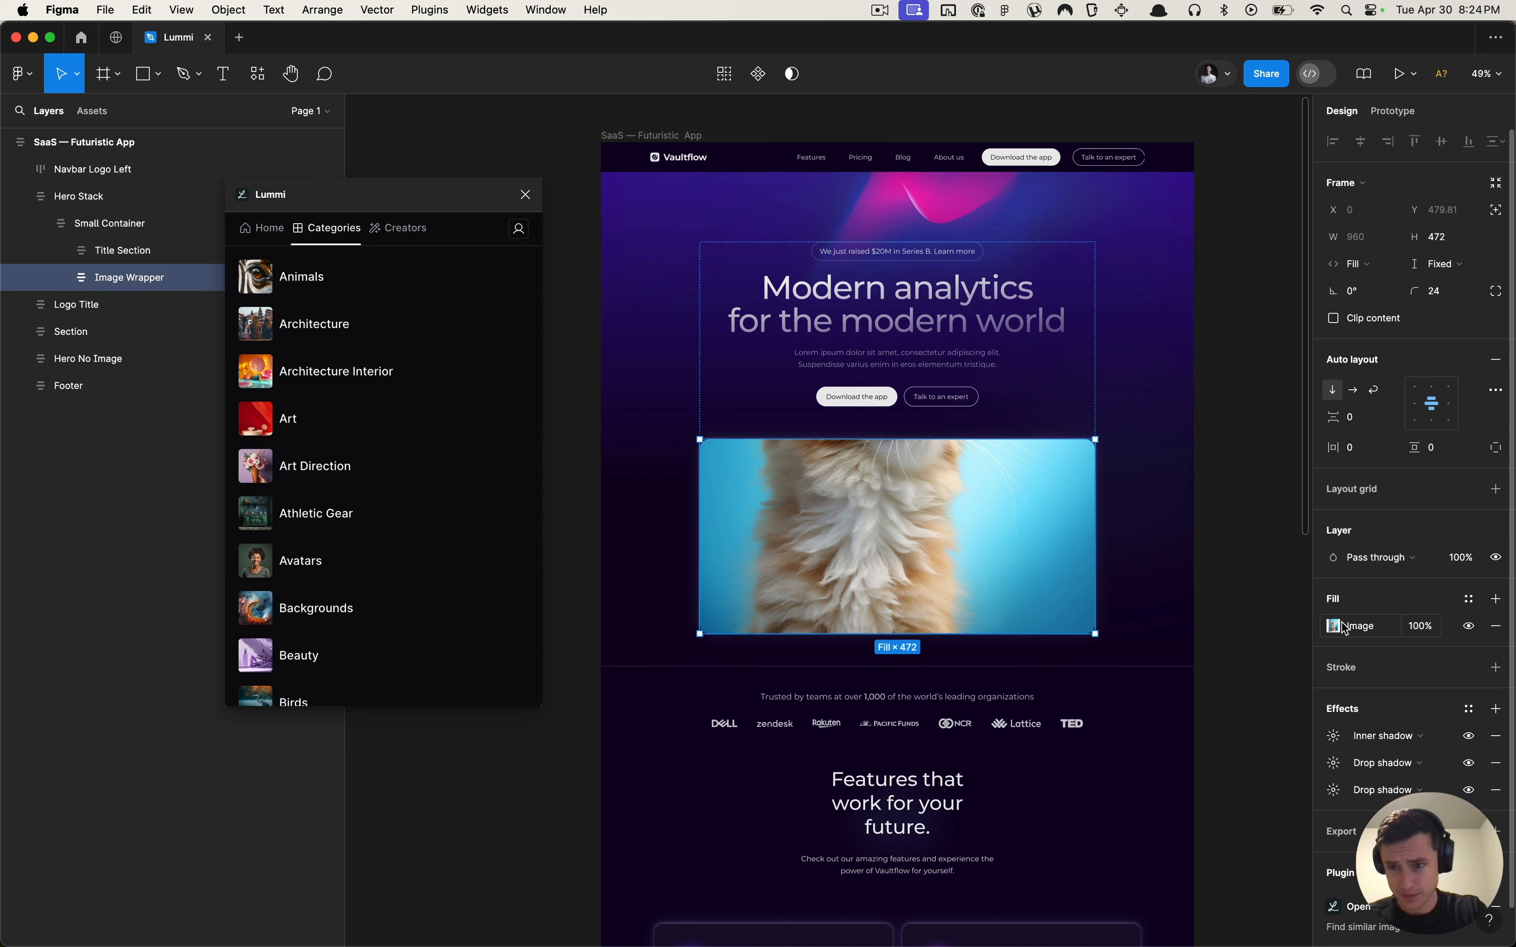
# Step: Set the hero photo's fill mode to Crop and move the photo down to frame the kitten's face
pyautogui.click(1334, 626)
pyautogui.click(1146, 581)
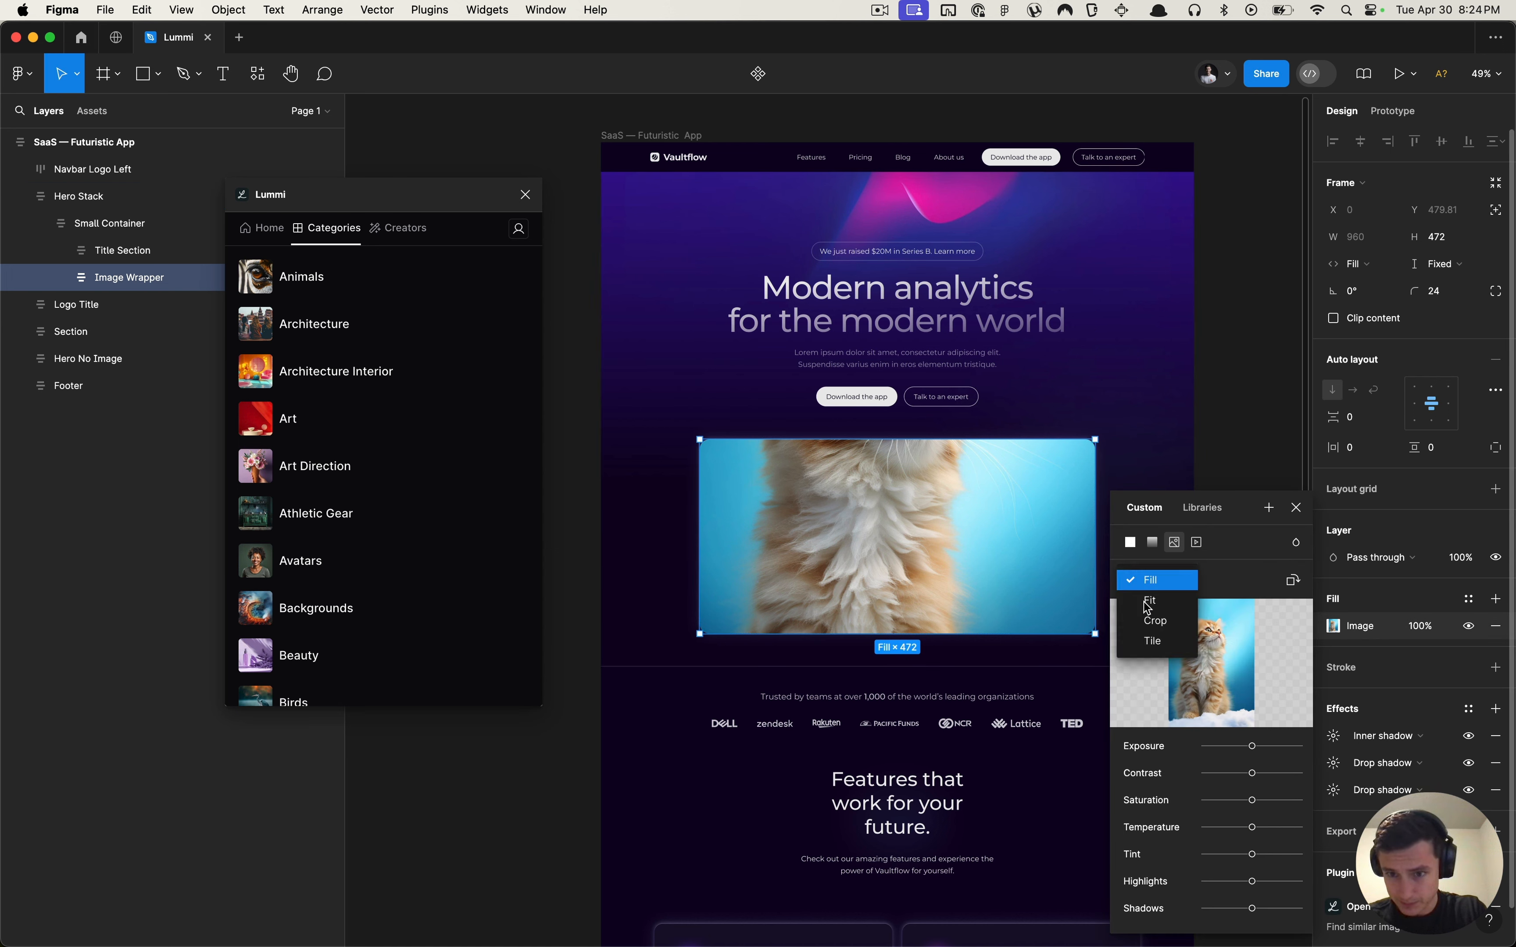
pyautogui.click(1154, 620)
pyautogui.moveTo(972, 523); pyautogui.dragTo(979, 651)
pyautogui.press('Return')
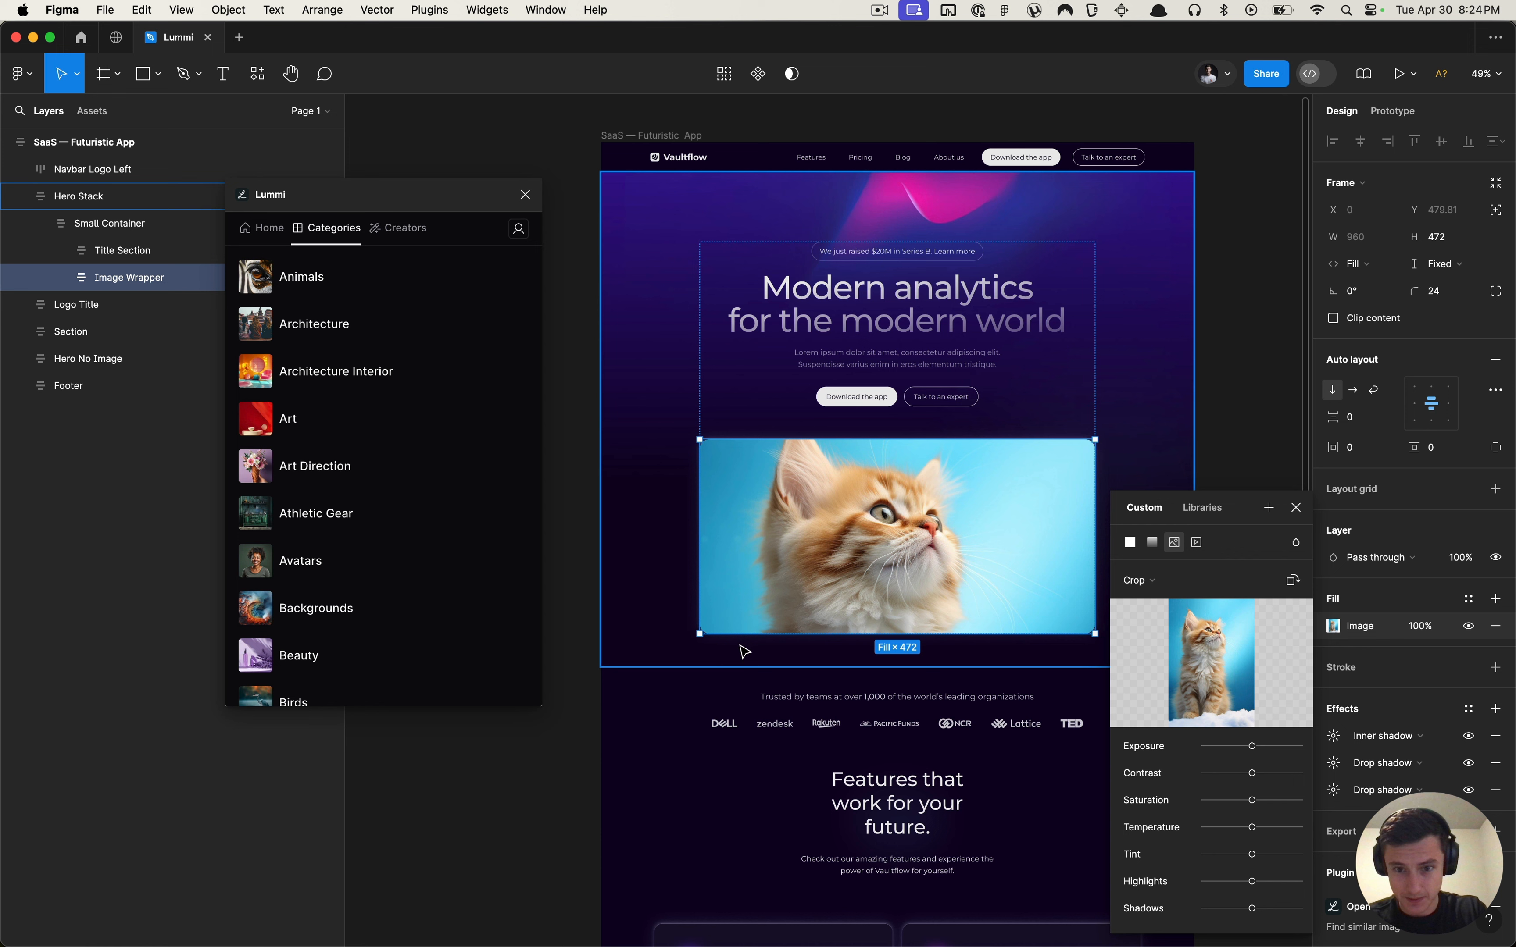
pyautogui.click(586, 711)
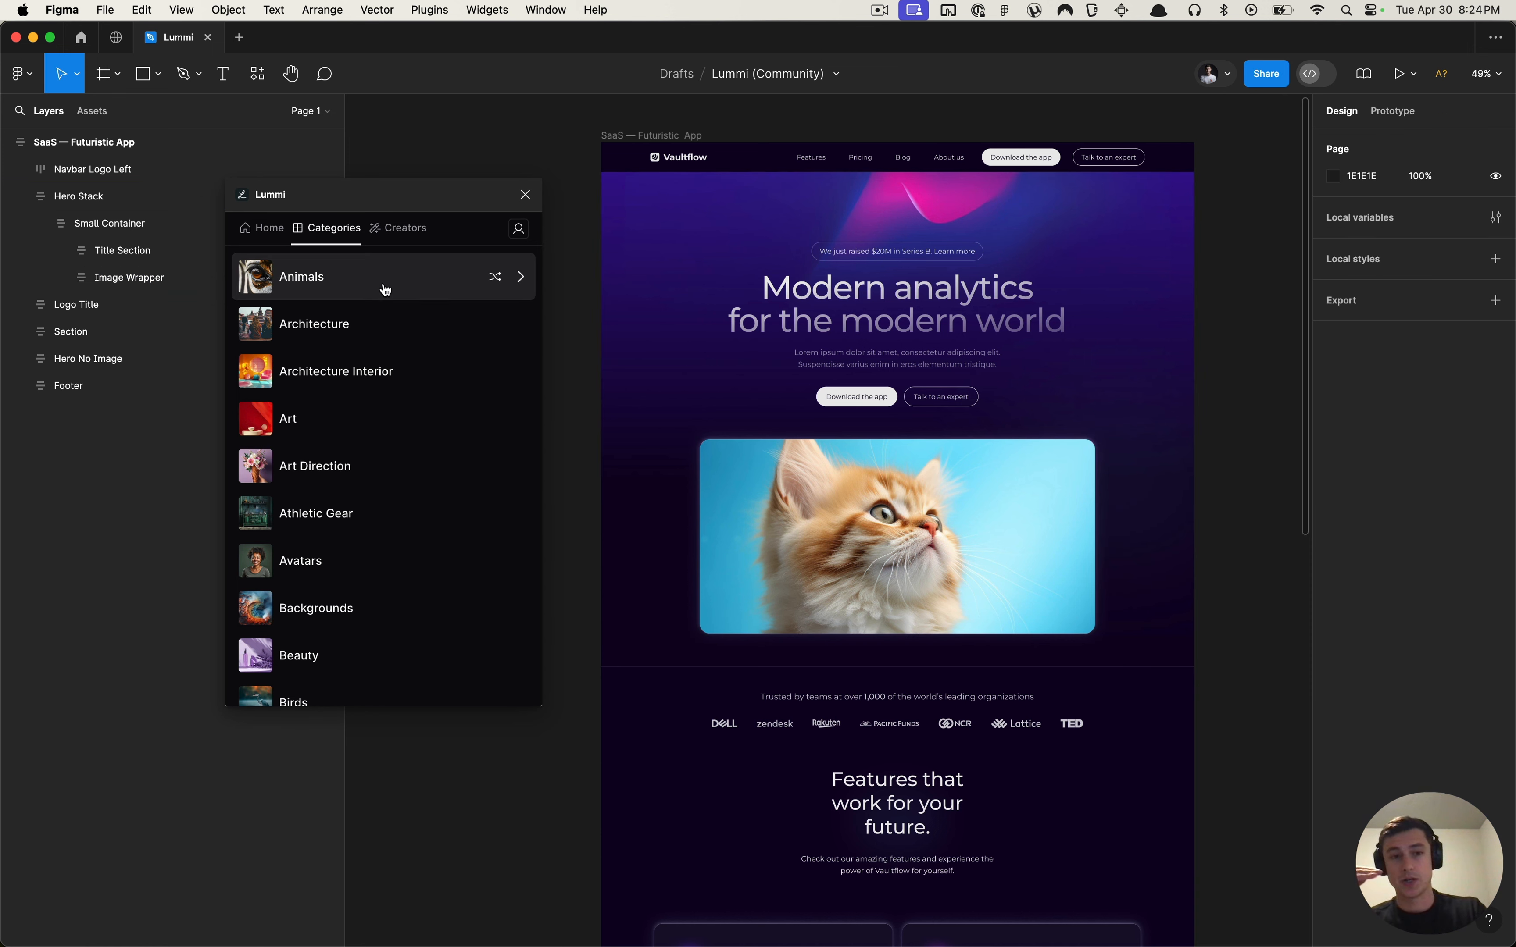
# Step: Open the filters of the Animals category and check the Sort By and Color options
pyautogui.click(521, 277)
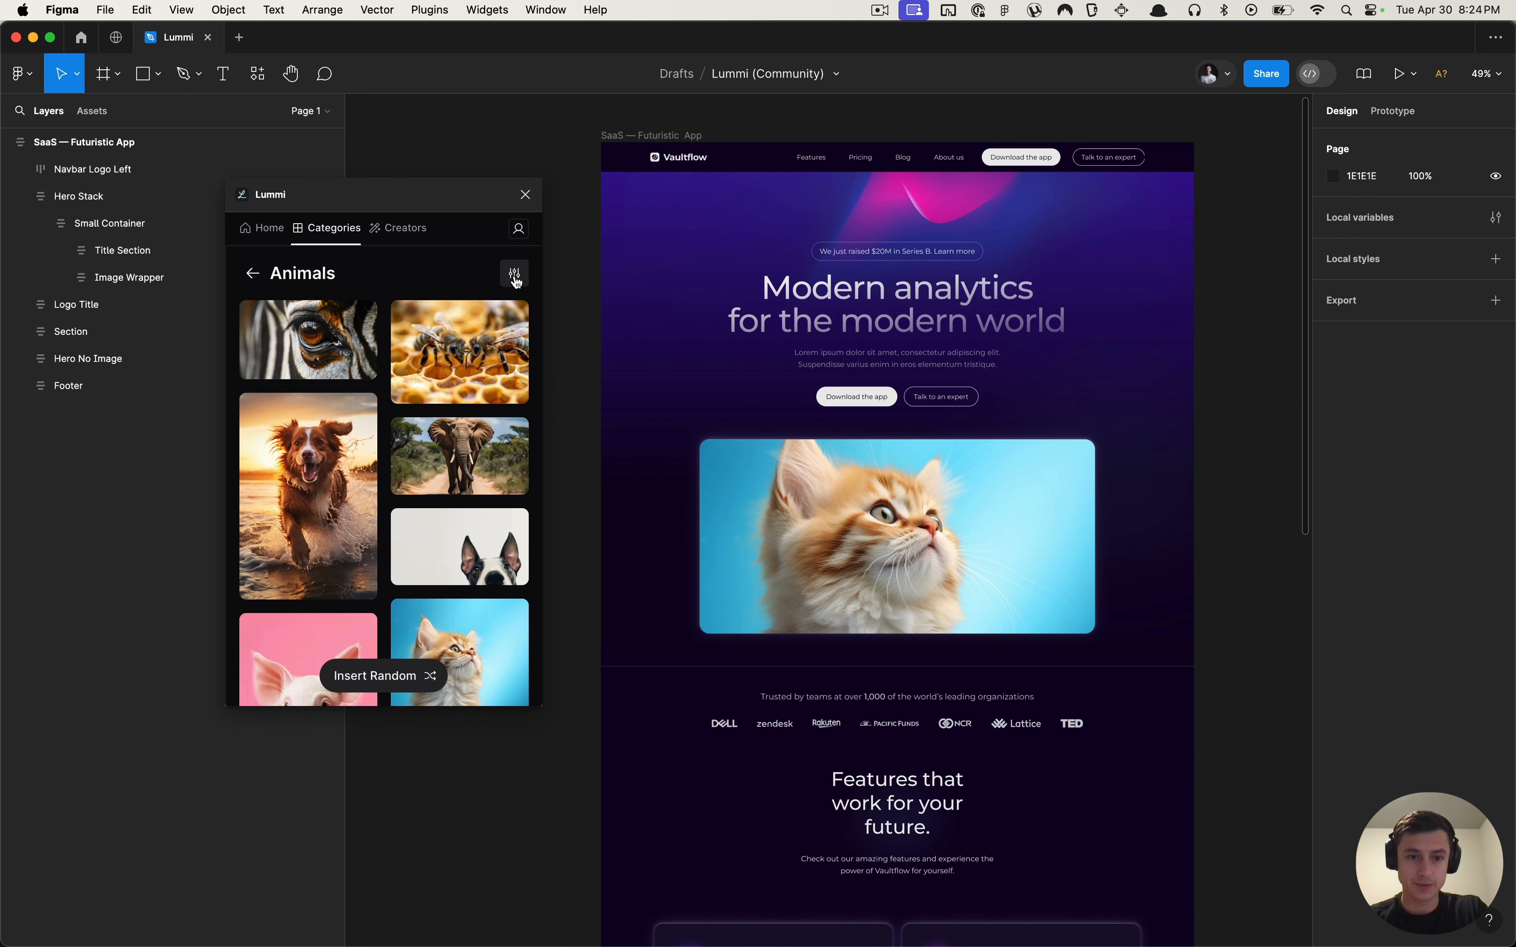
pyautogui.click(515, 280)
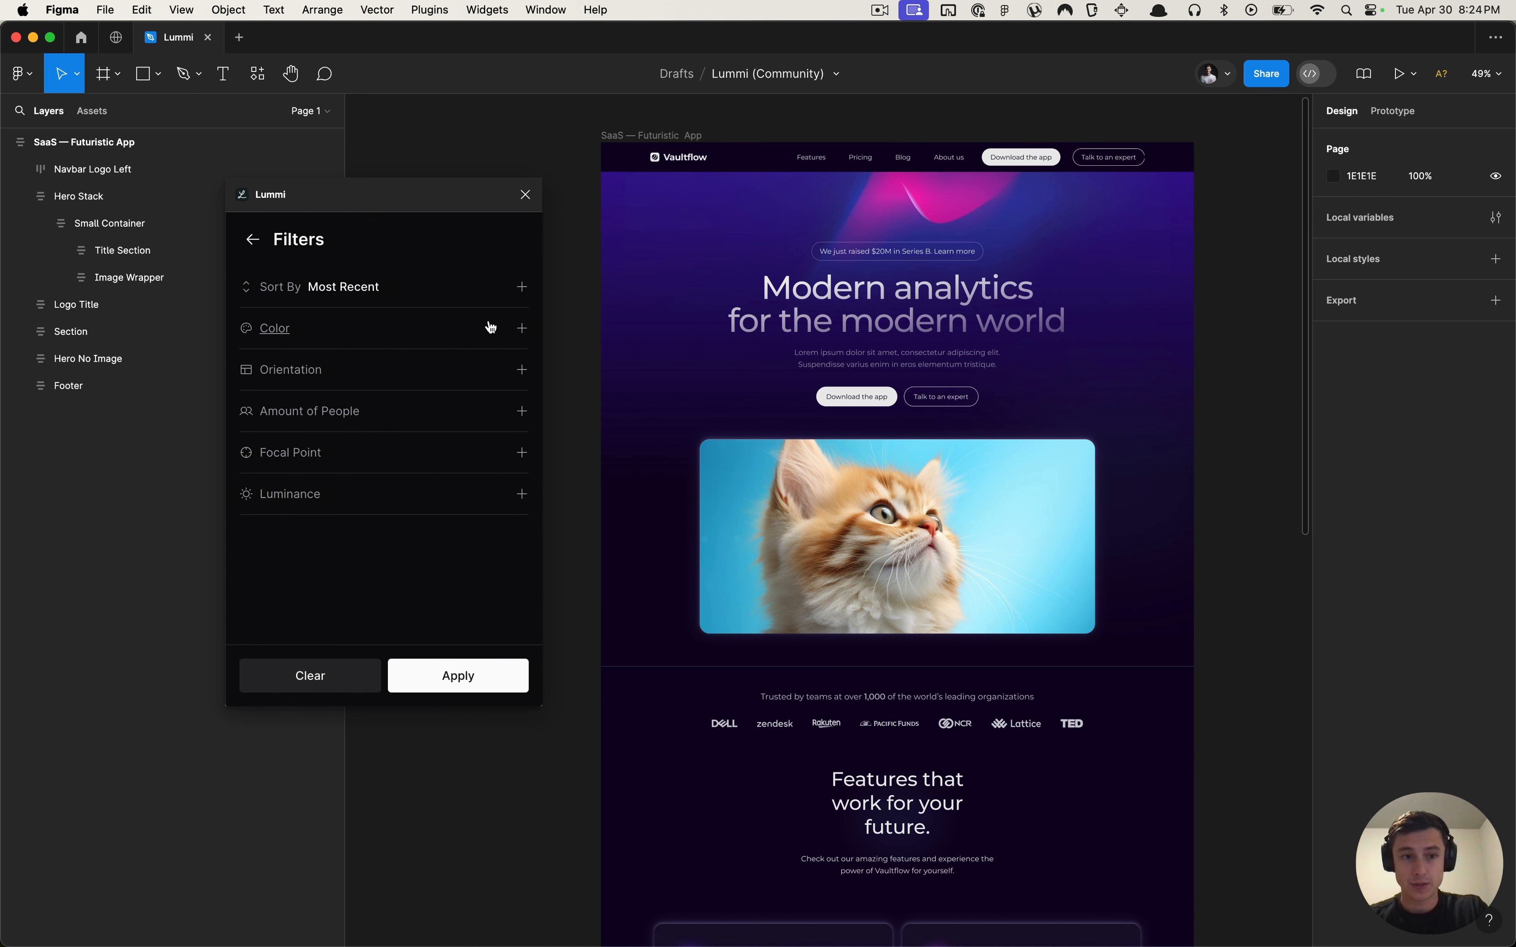
pyautogui.click(523, 290)
pyautogui.click(522, 289)
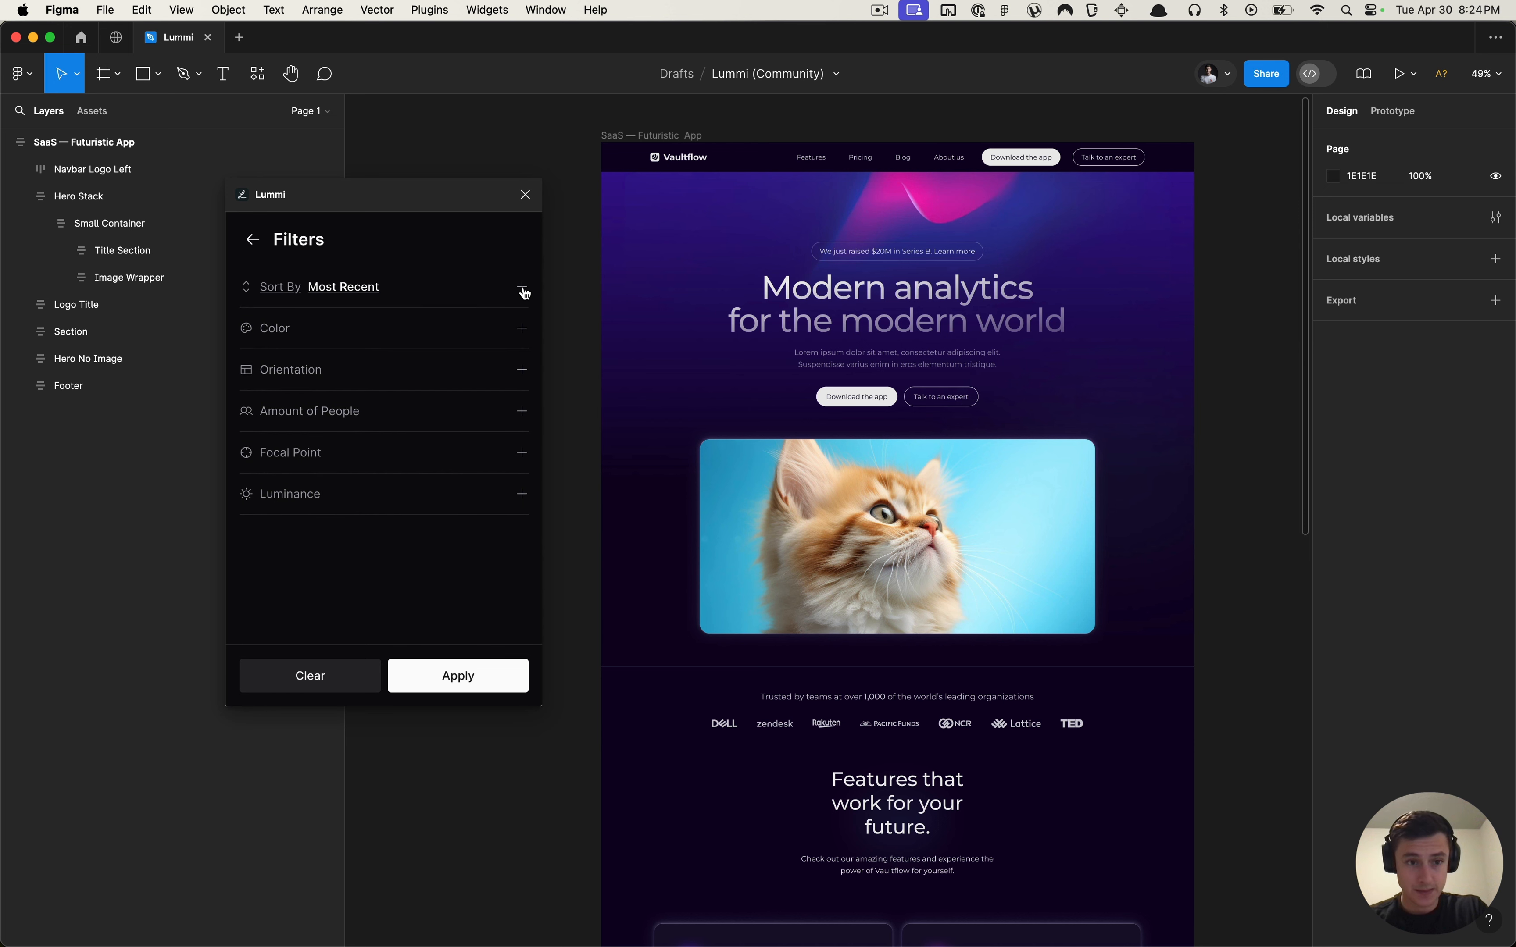
pyautogui.click(523, 329)
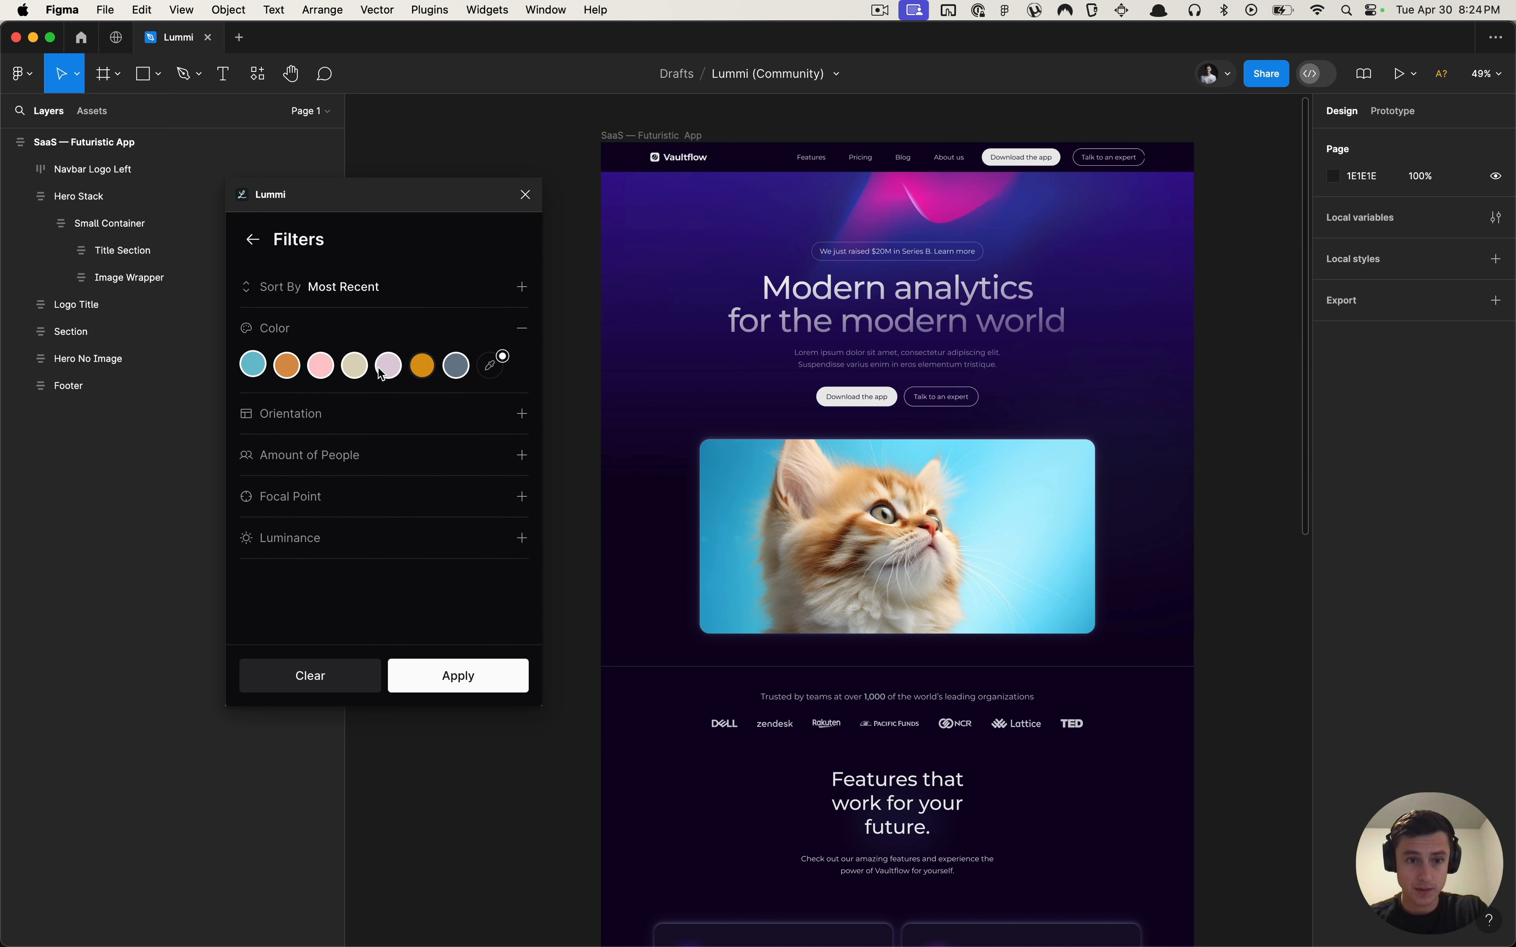
pyautogui.click(520, 329)
# Step: Set the Orientation filter to Horizontal and select the hero image wrapper
pyautogui.click(521, 371)
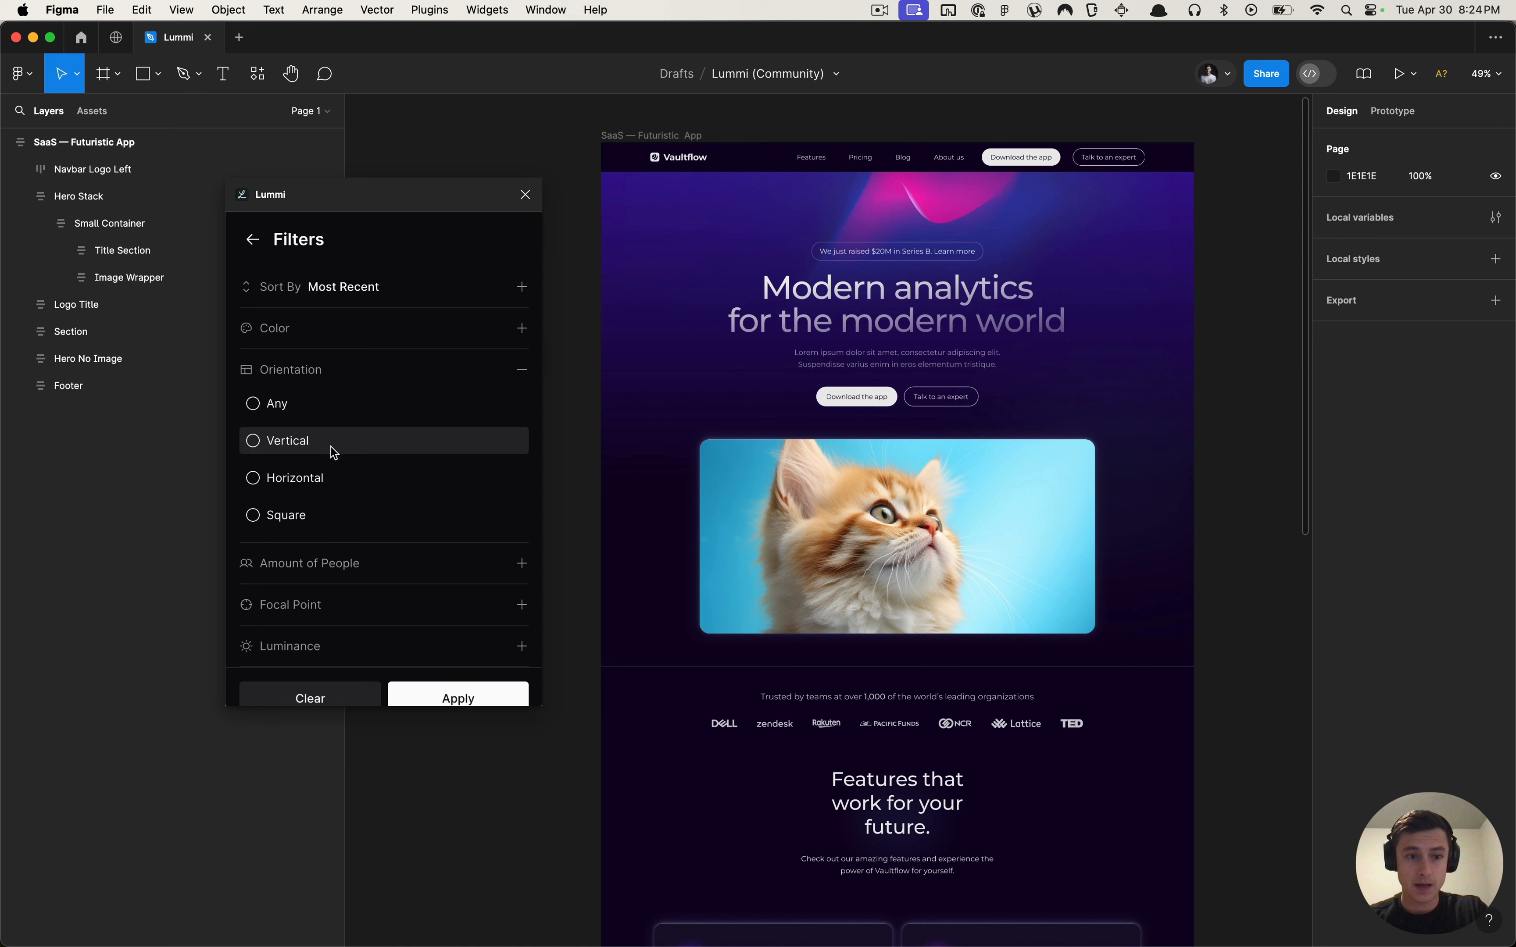
pyautogui.click(312, 479)
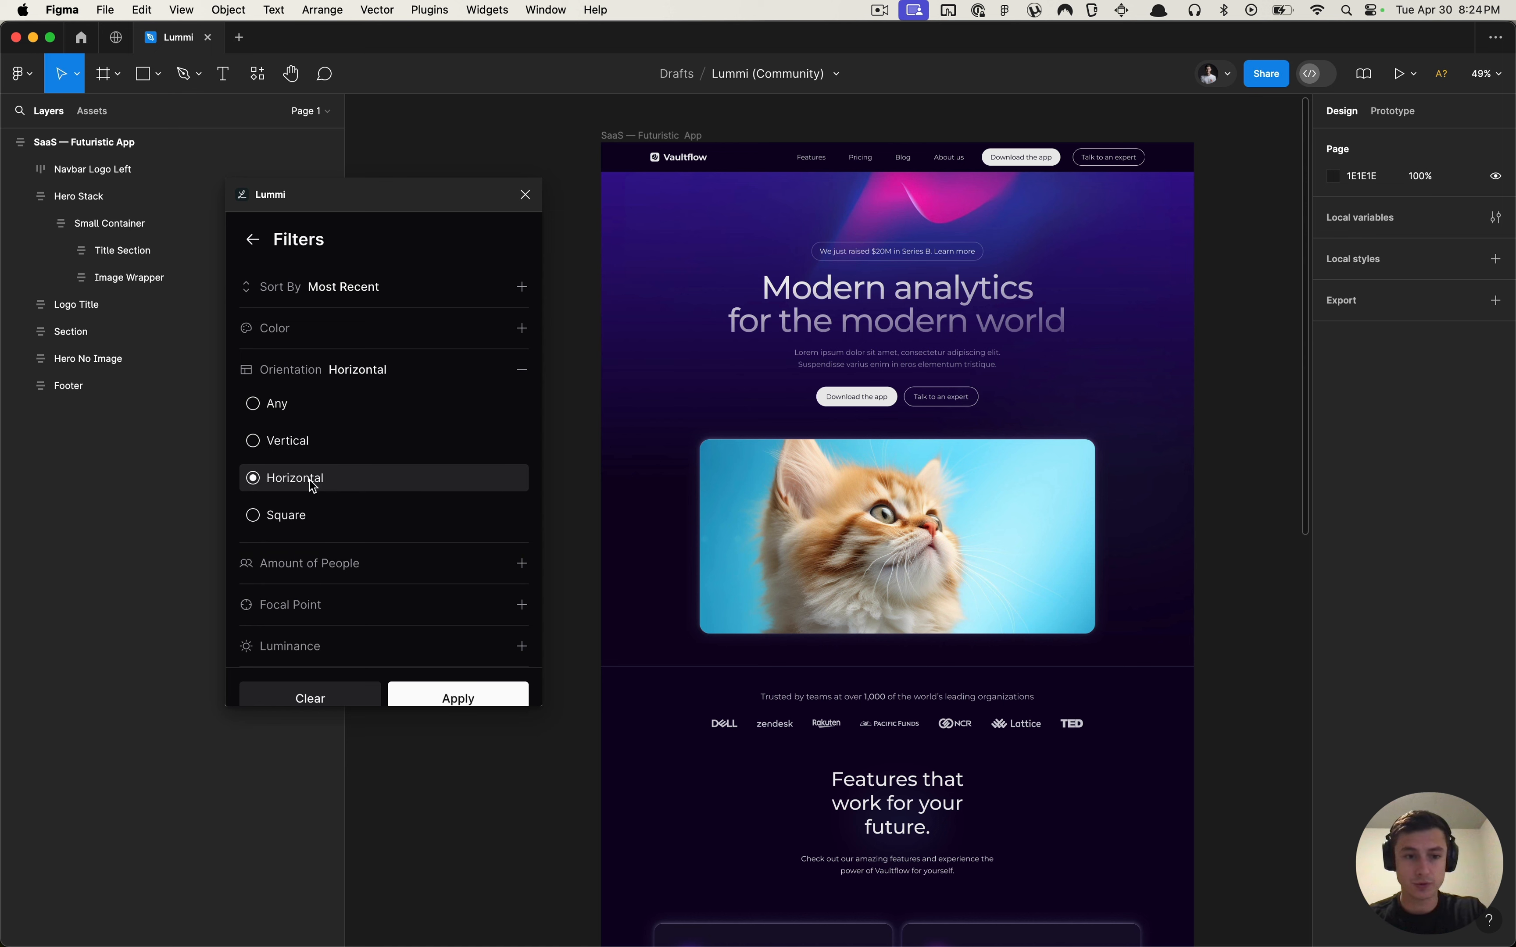
pyautogui.click(519, 371)
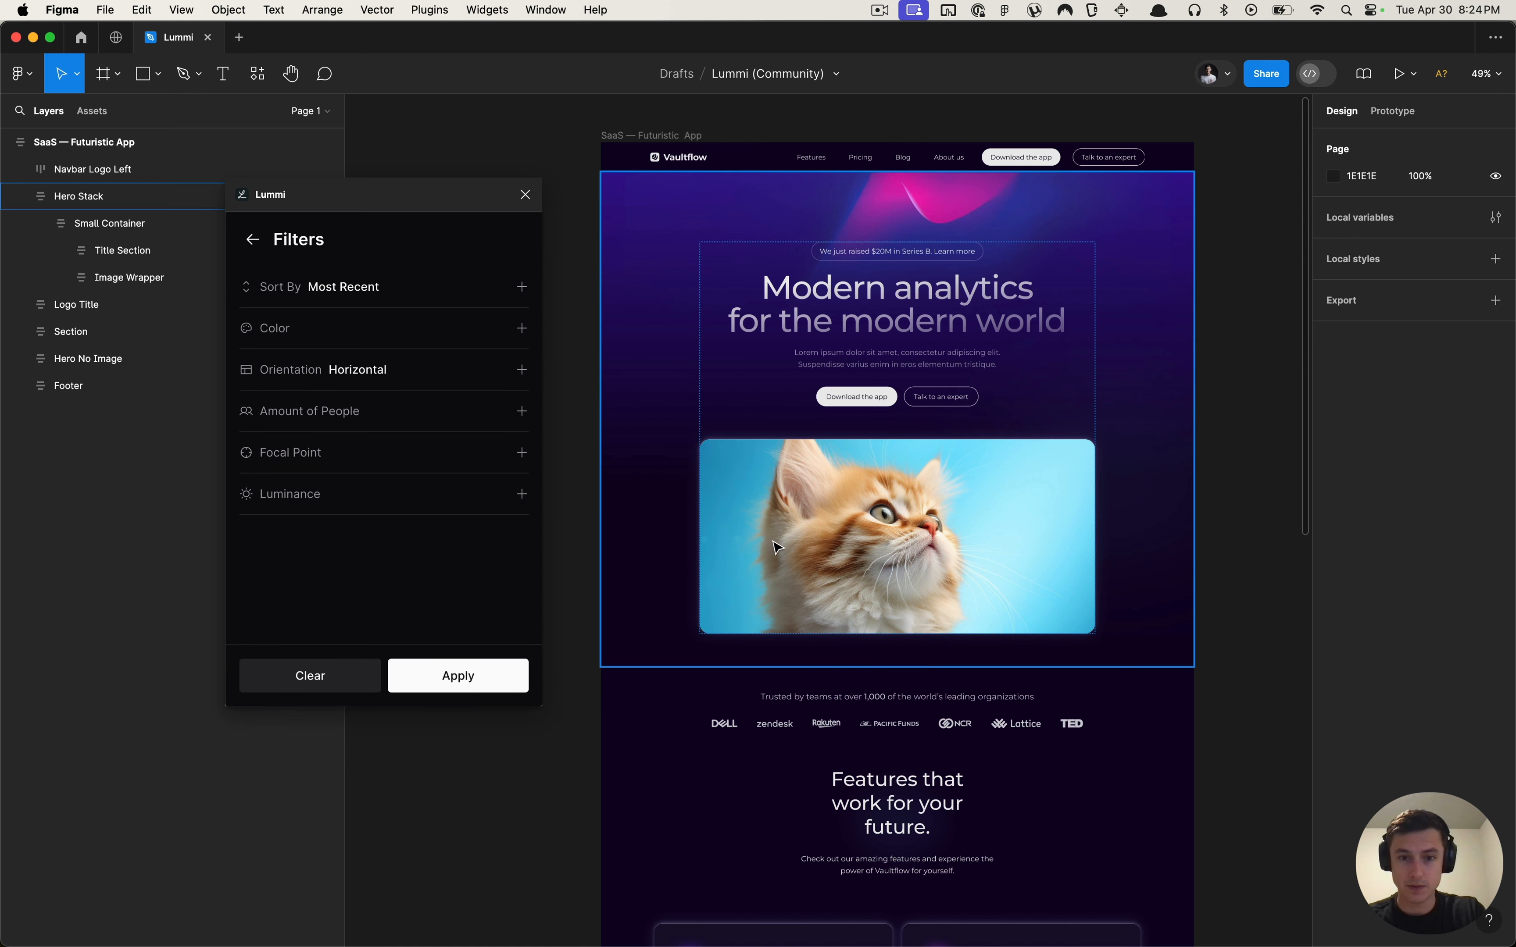
pyautogui.keyDown('super'); pyautogui.click(739, 476); pyautogui.keyUp('super')
# Step: Set the Focal Point filter to Center and Luminance to Dark, and apply the filters to the Animals photos
pyautogui.click(521, 452)
pyautogui.click(301, 561)
pyautogui.click(521, 452)
pyautogui.click(521, 494)
pyautogui.click(298, 603)
pyautogui.click(458, 676)
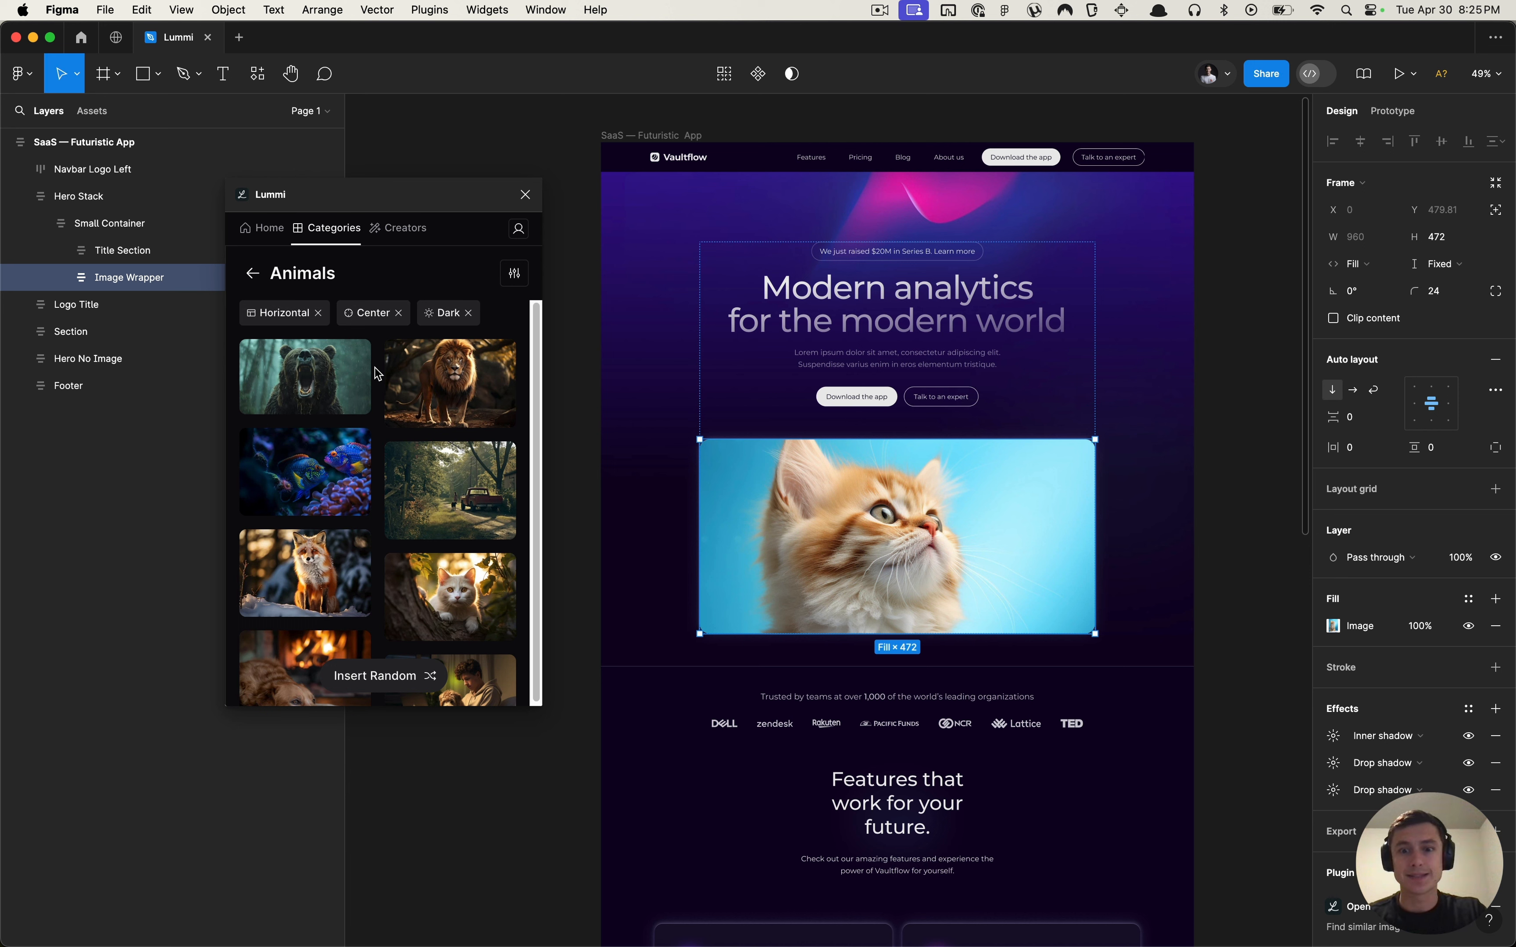
# Step: Replace the hero image with the photo of blue tropical fish among coral
pyautogui.moveTo(332, 376)
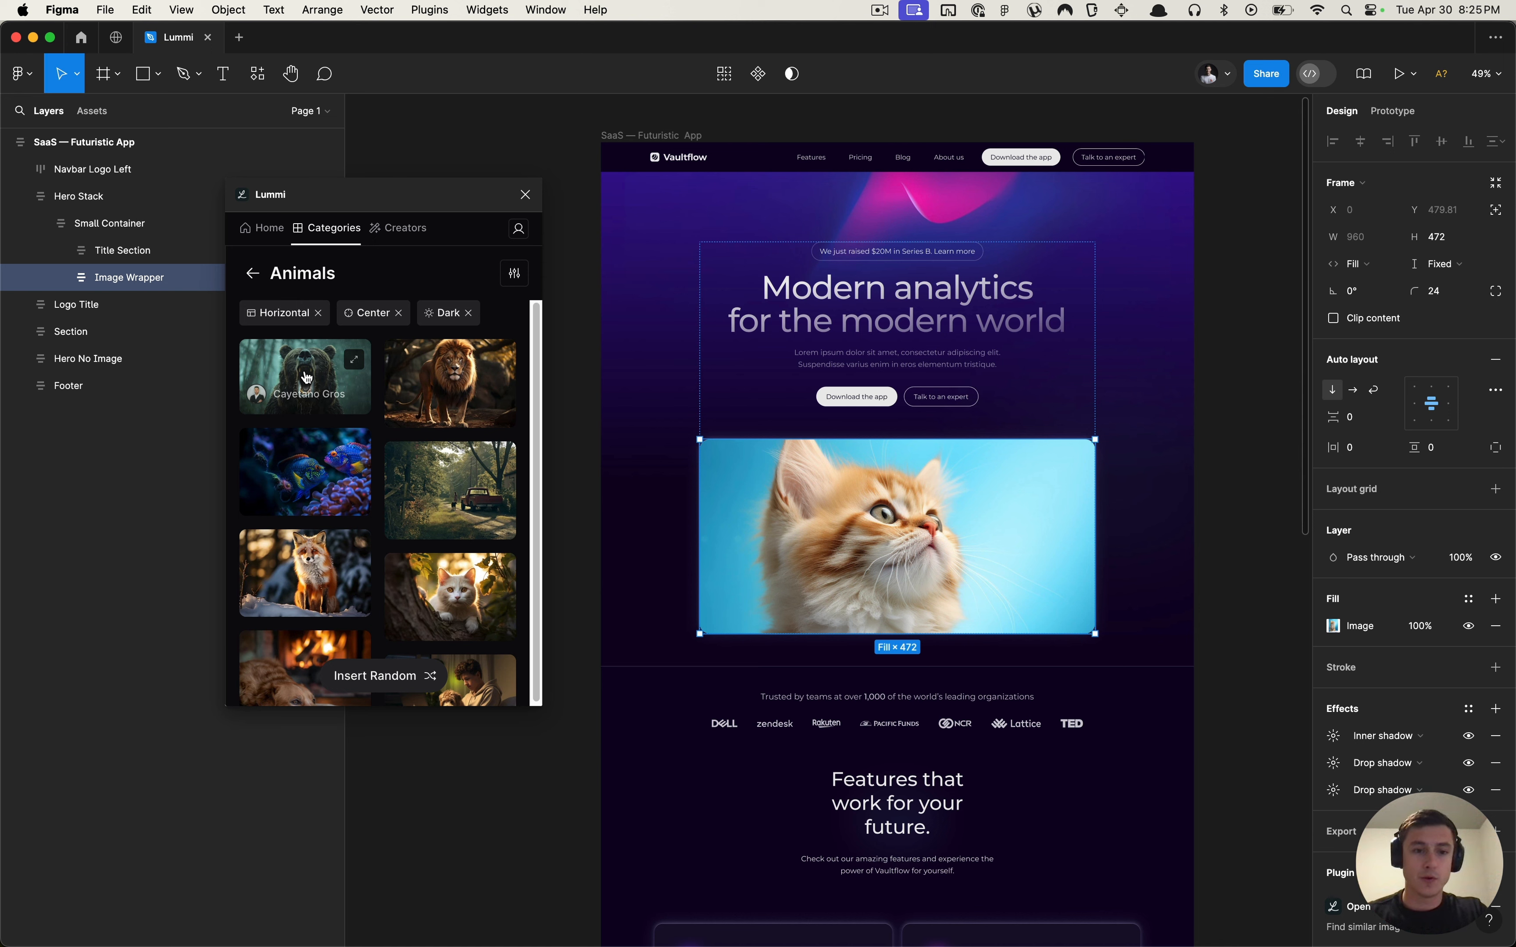
pyautogui.click(307, 483)
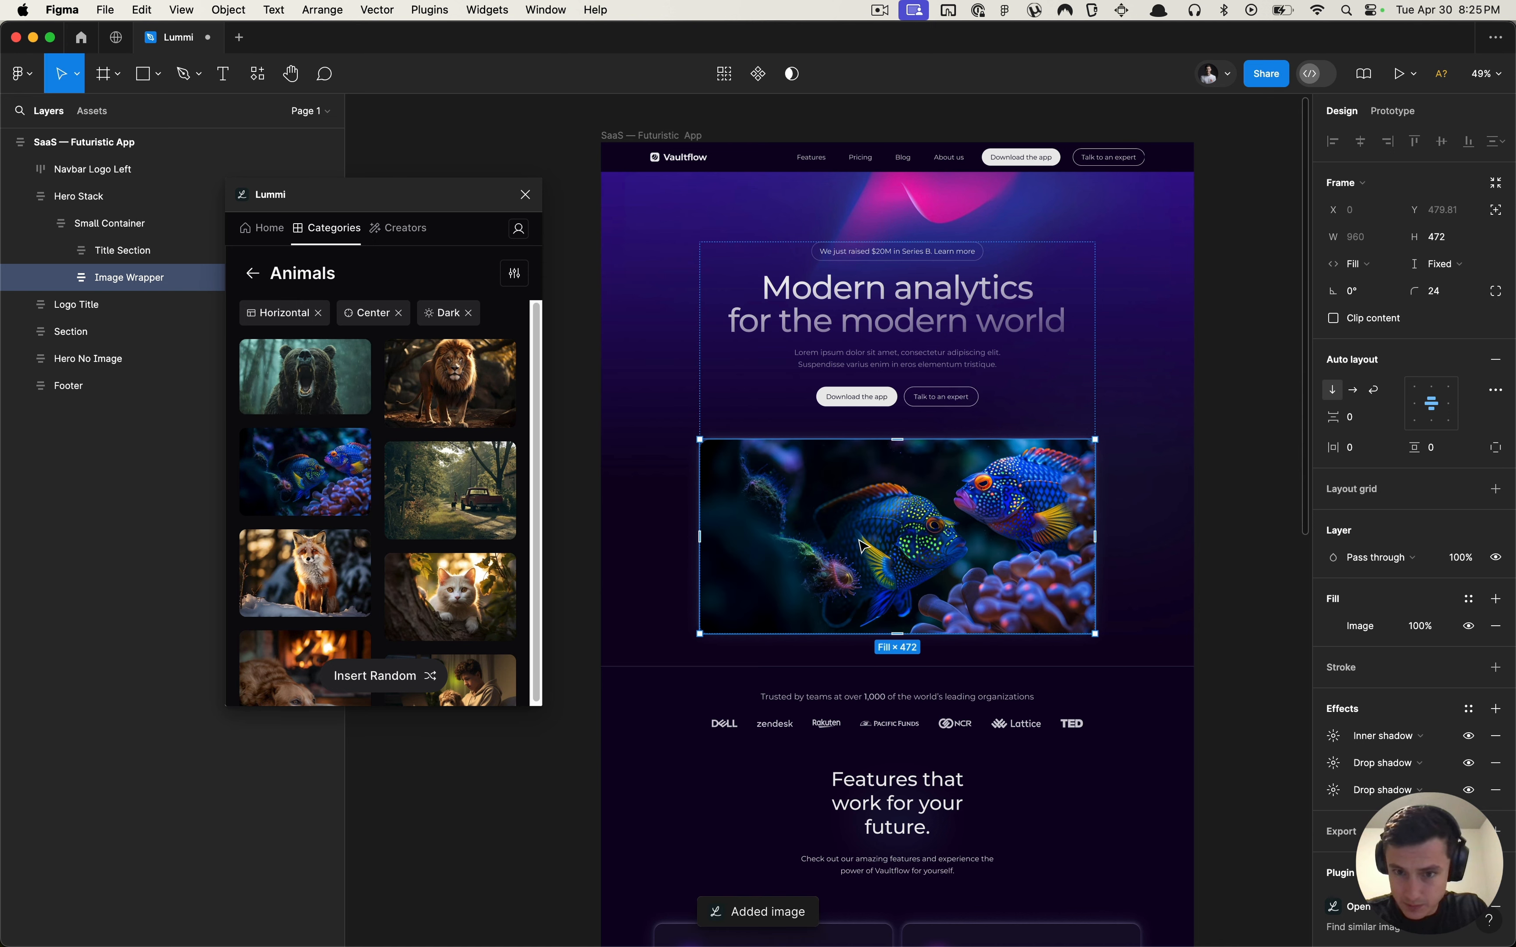
# Step: Open the profile of the fourth creator in the Creators list and look through their images
pyautogui.click(405, 229)
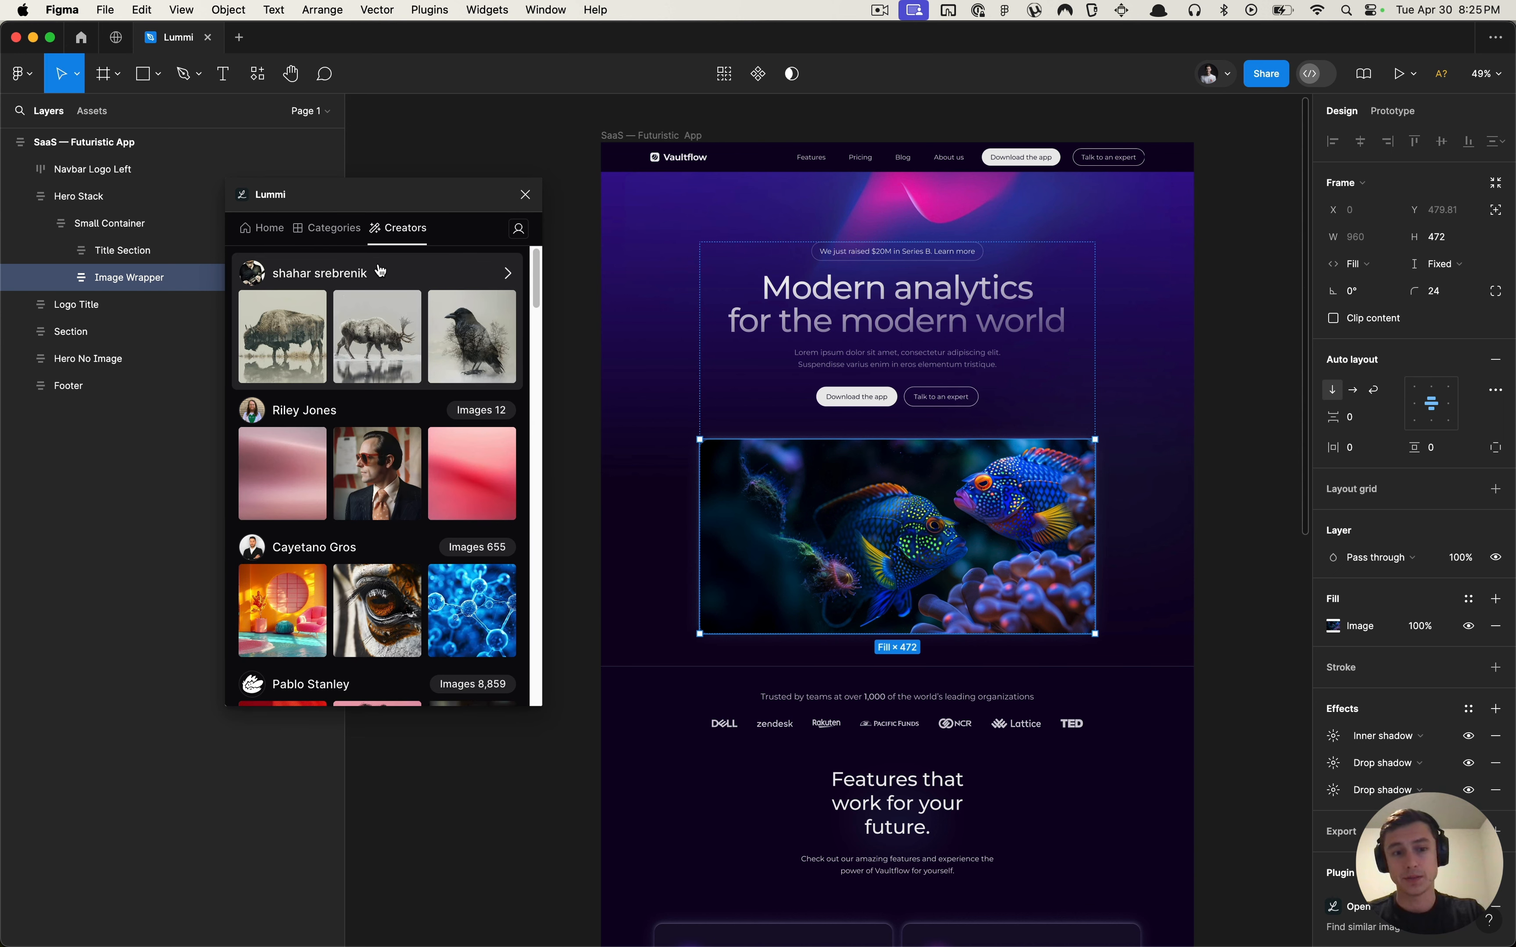
pyautogui.click(329, 228)
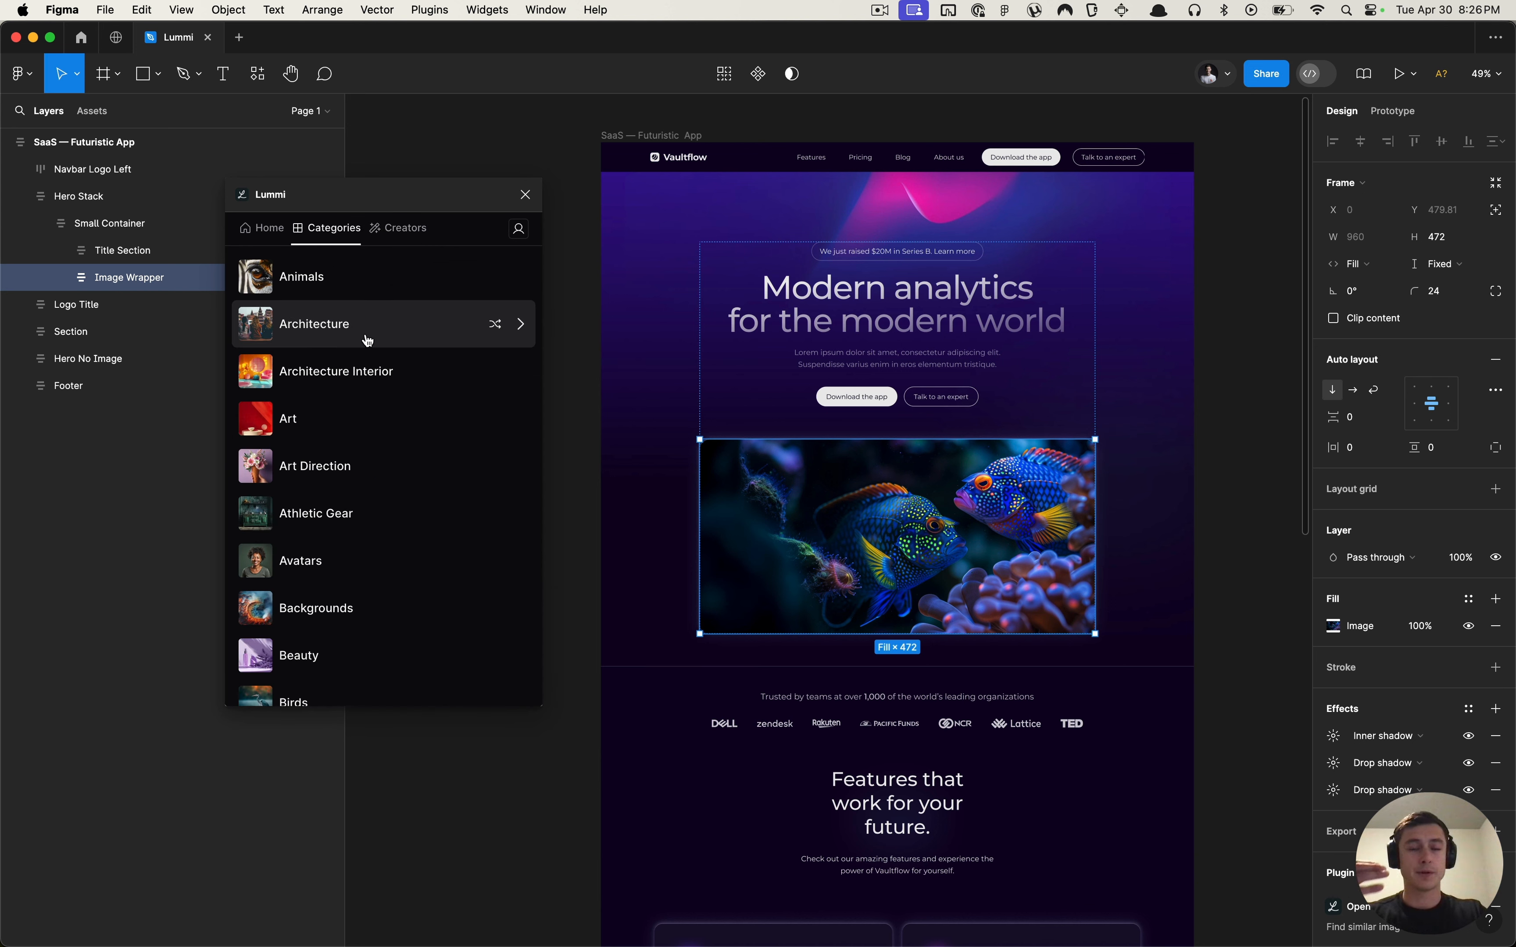
pyautogui.click(396, 230)
pyautogui.scroll(-5, 388, 435)
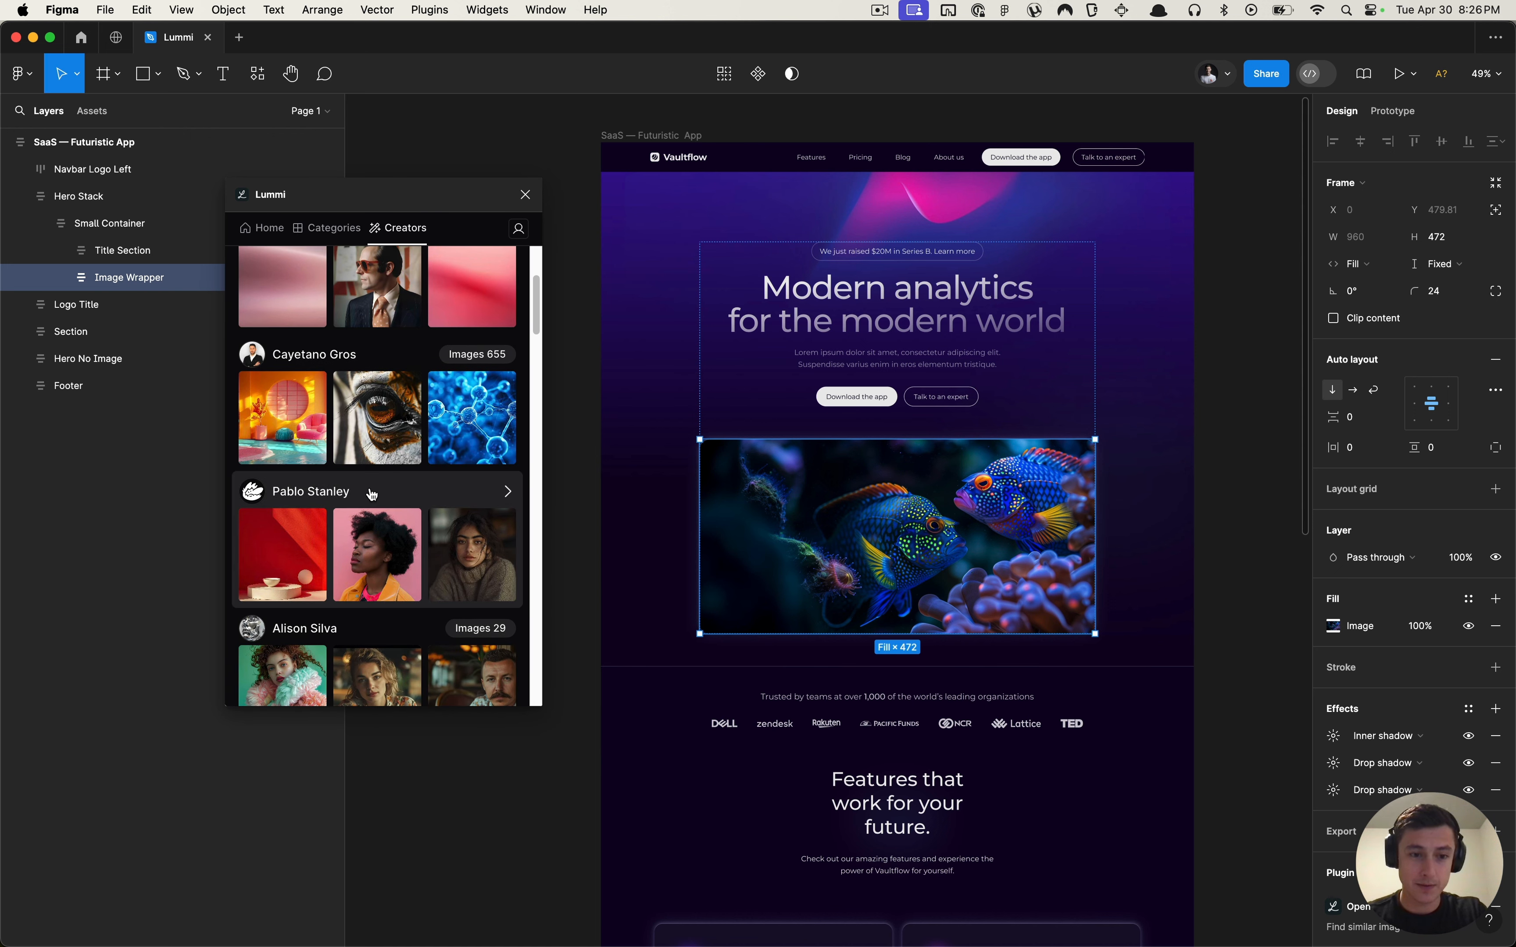
pyautogui.click(378, 491)
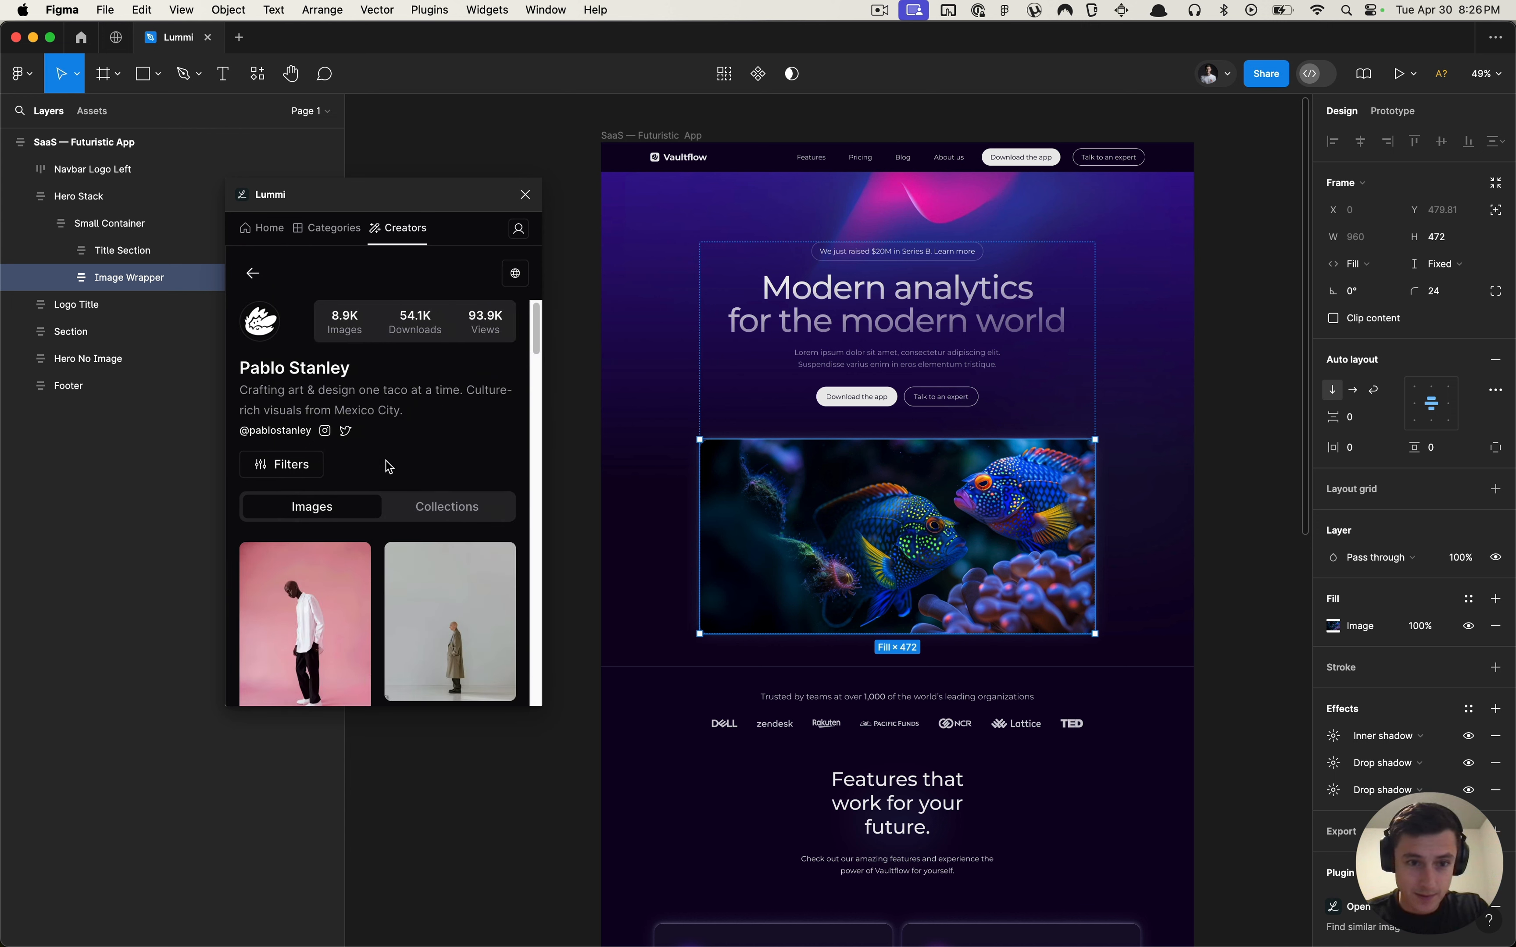
pyautogui.scroll(-3, 388, 466)
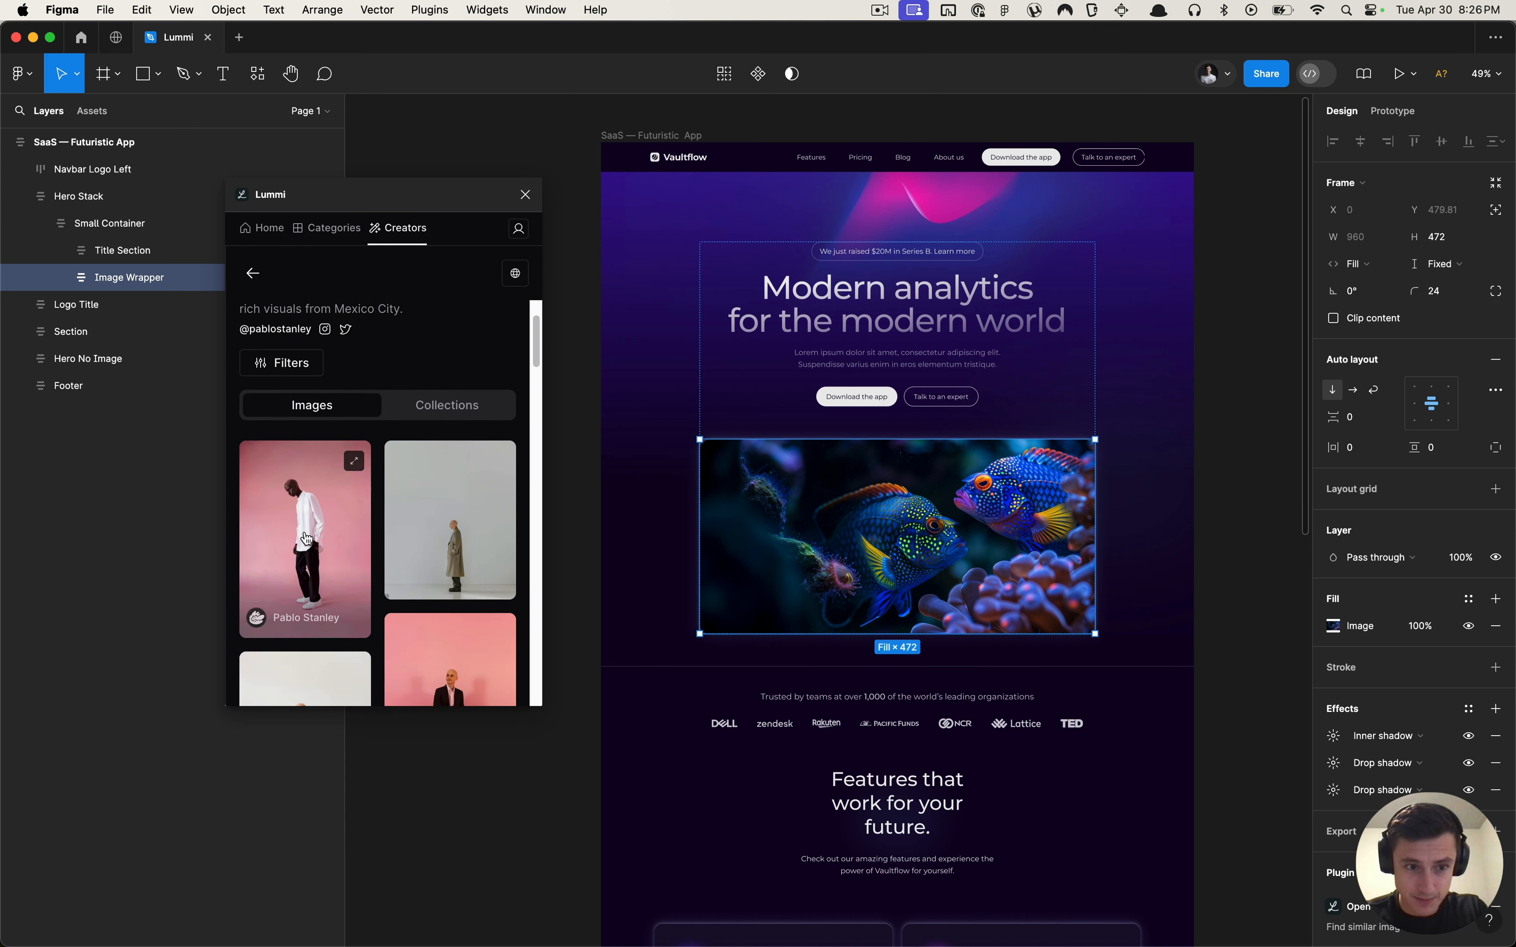
pyautogui.scroll(3, 424, 349)
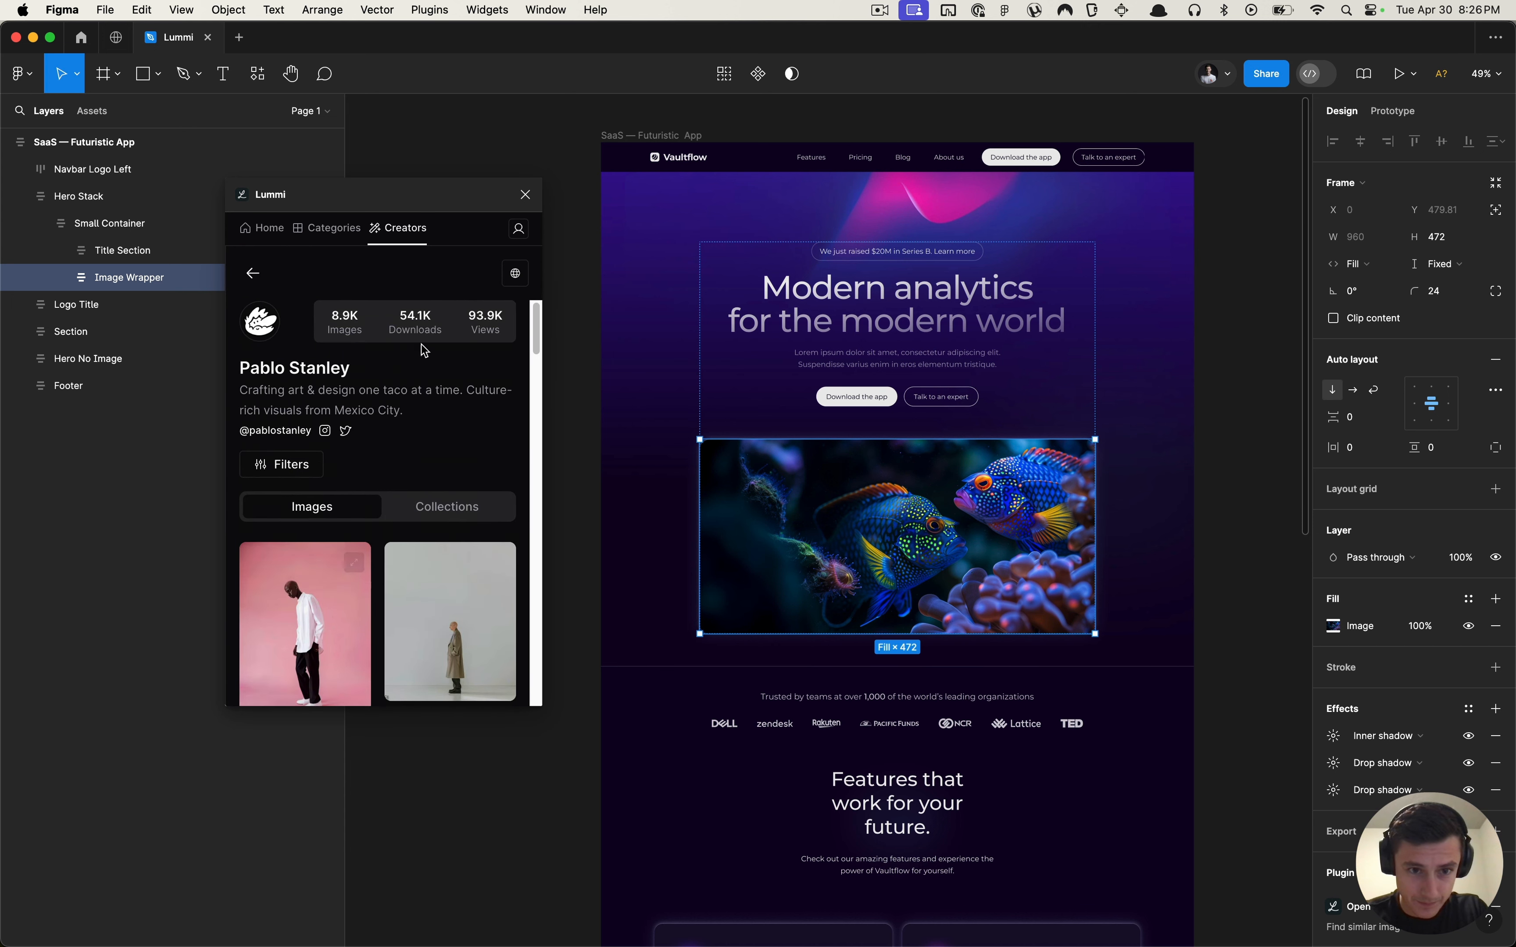
# Step: Set the Luminance filter to Dark for the creator's images
pyautogui.click(279, 463)
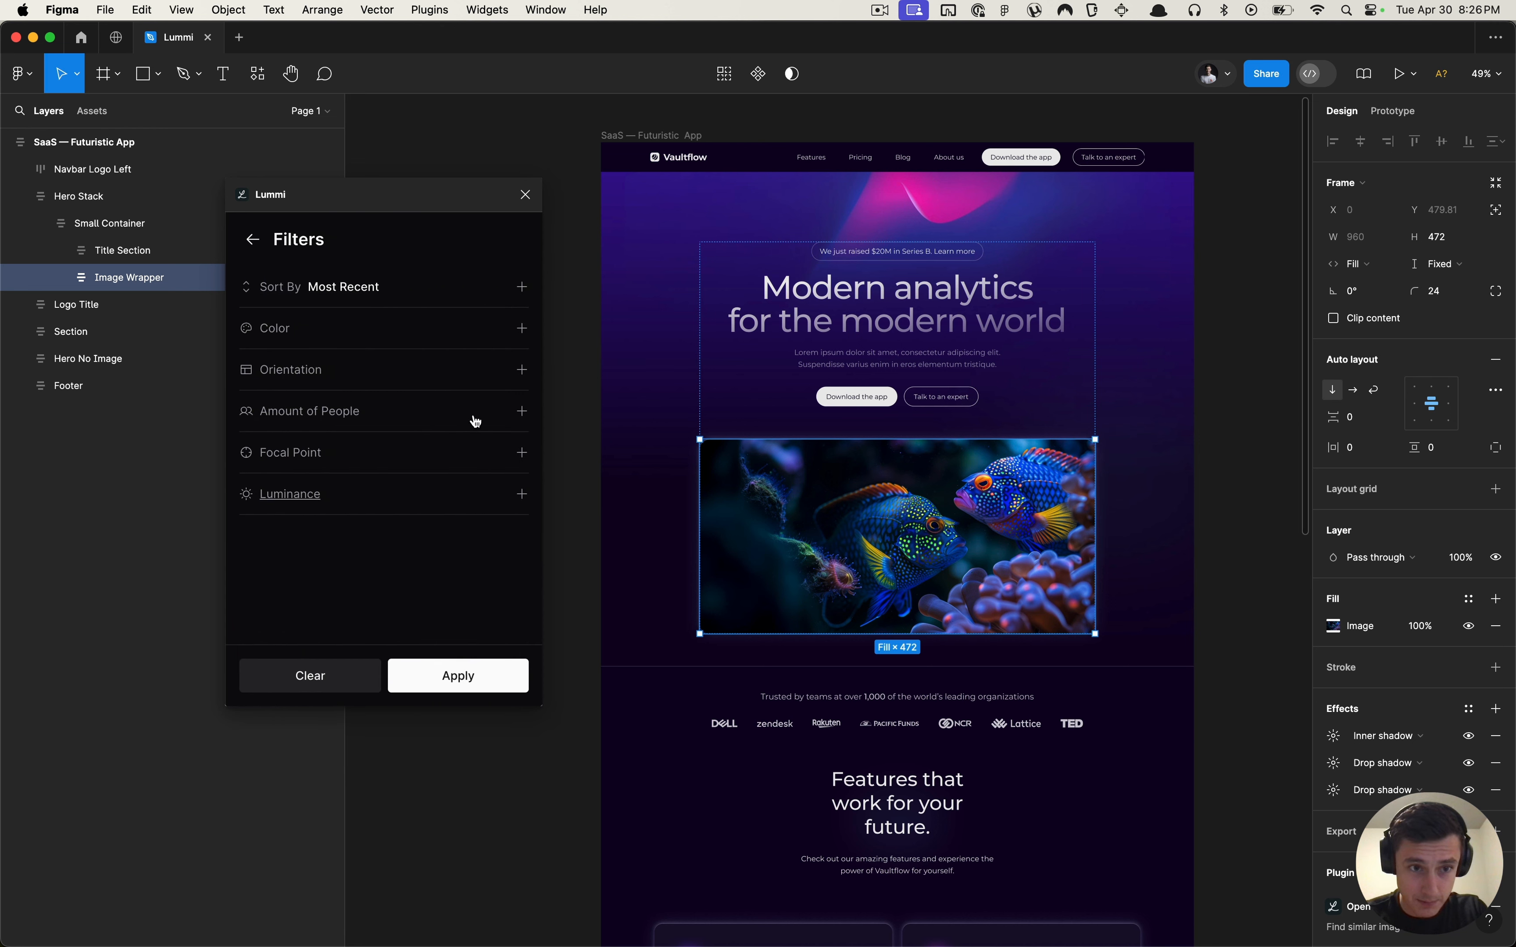
pyautogui.click(522, 494)
pyautogui.click(311, 606)
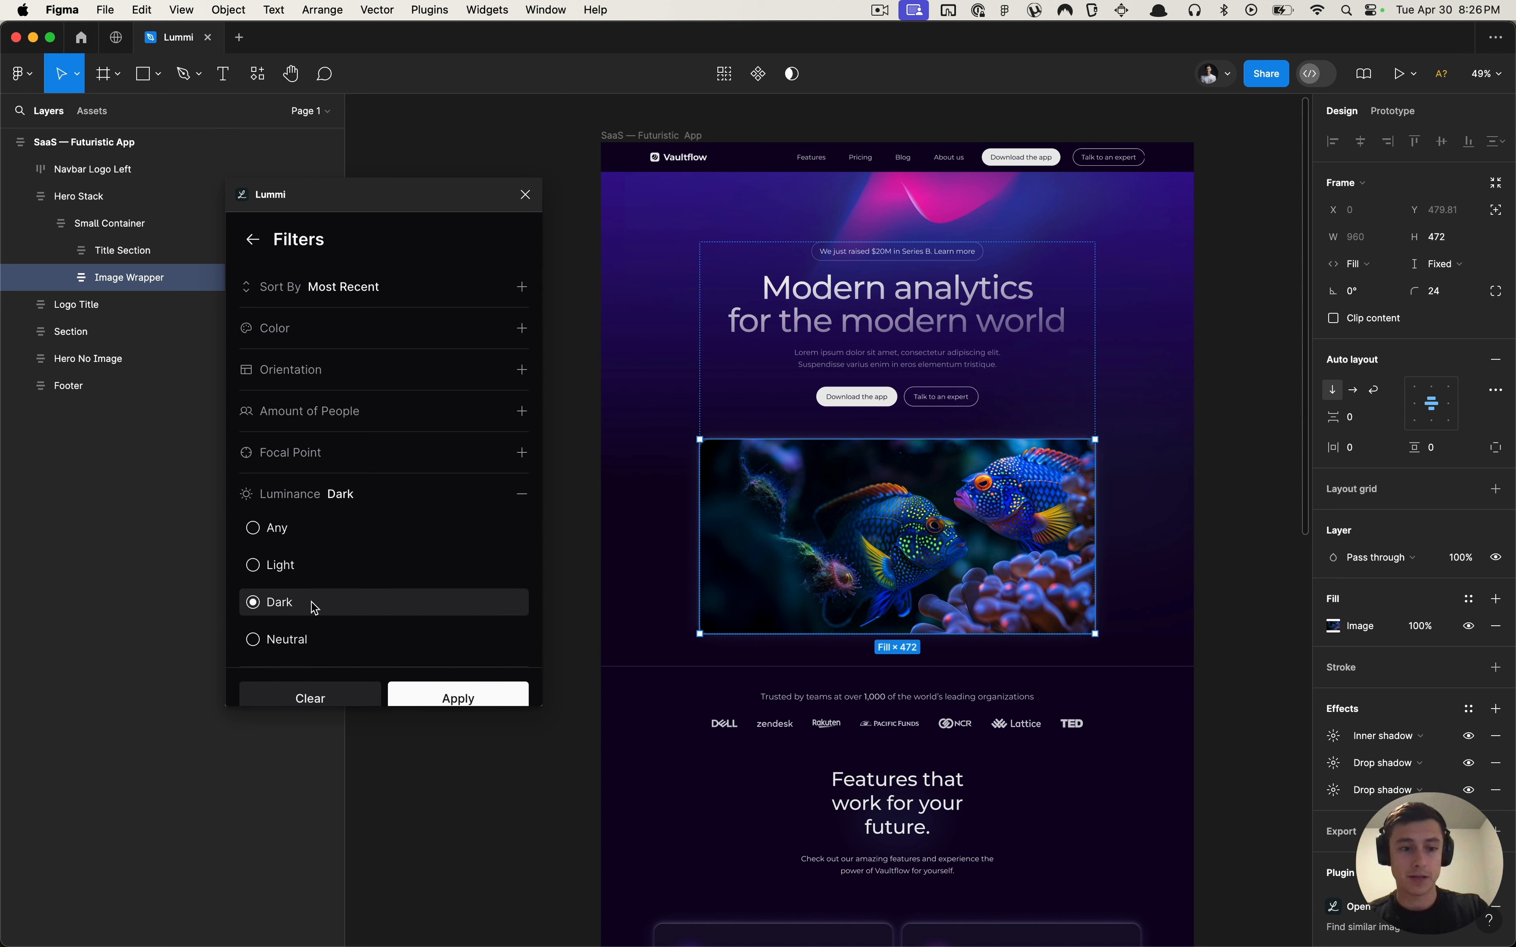
pyautogui.click(523, 494)
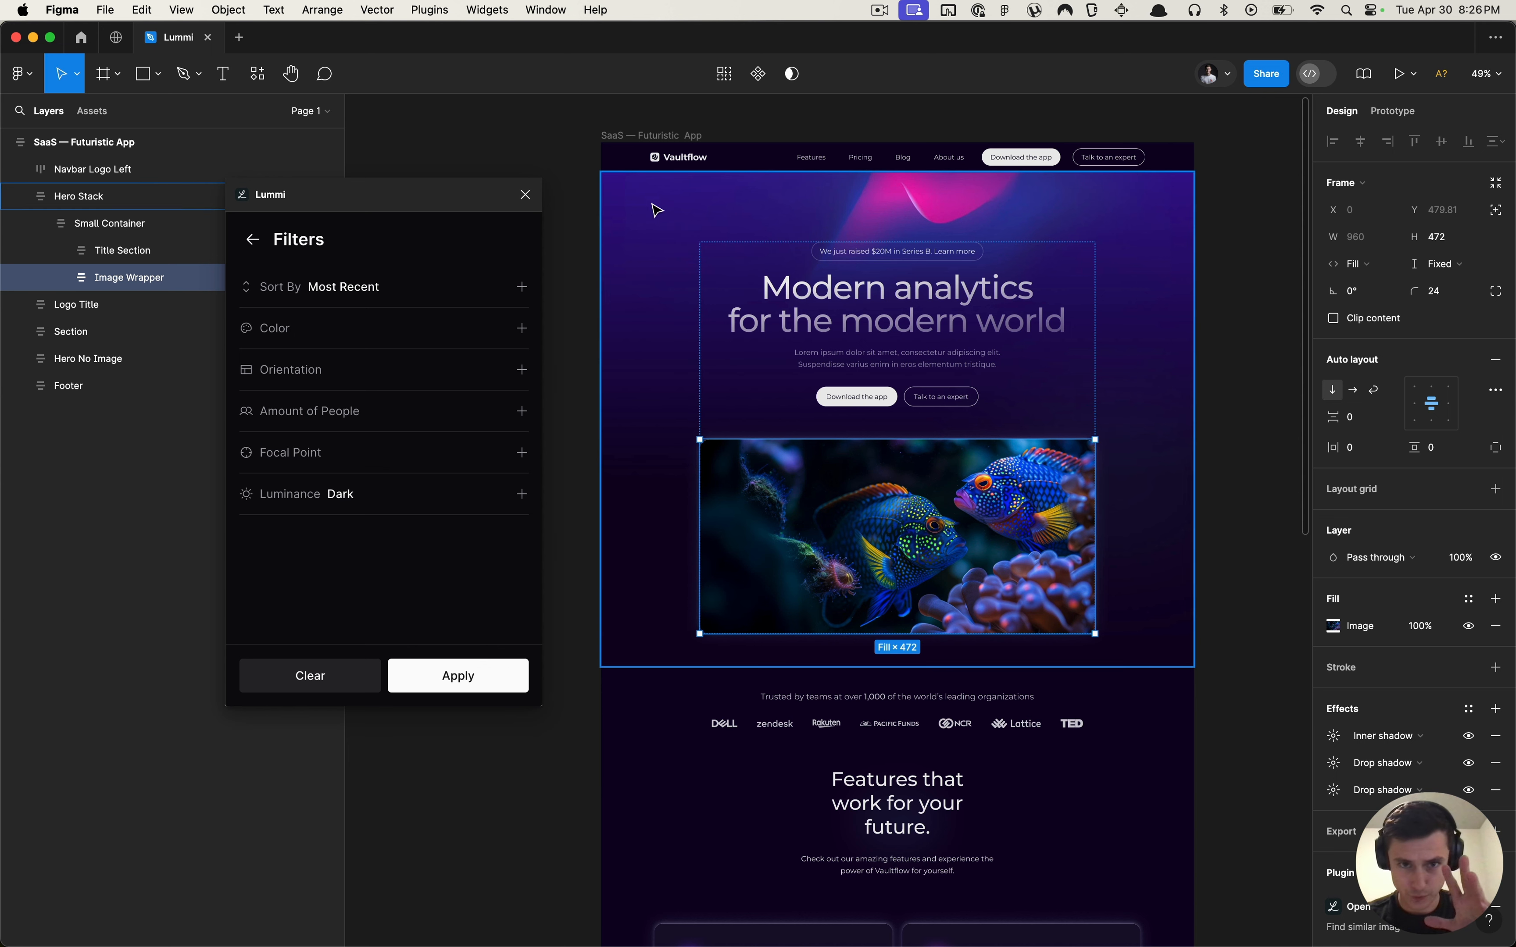
# Step: Set the Orientation filter to Horizontal and apply the filters to the creator's images
pyautogui.click(522, 413)
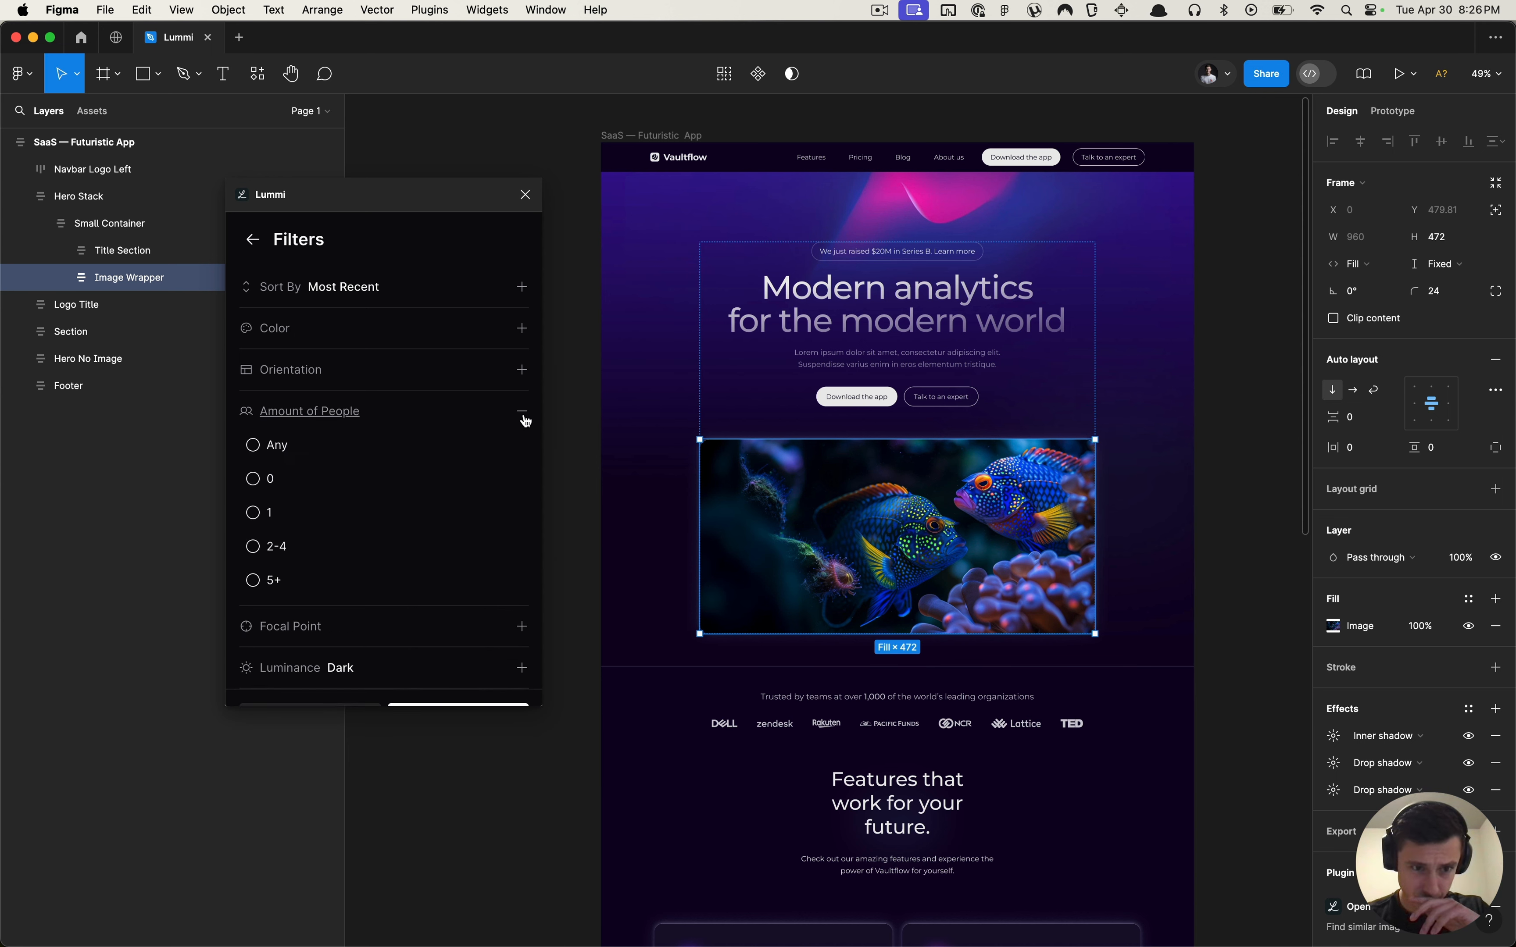
pyautogui.click(524, 419)
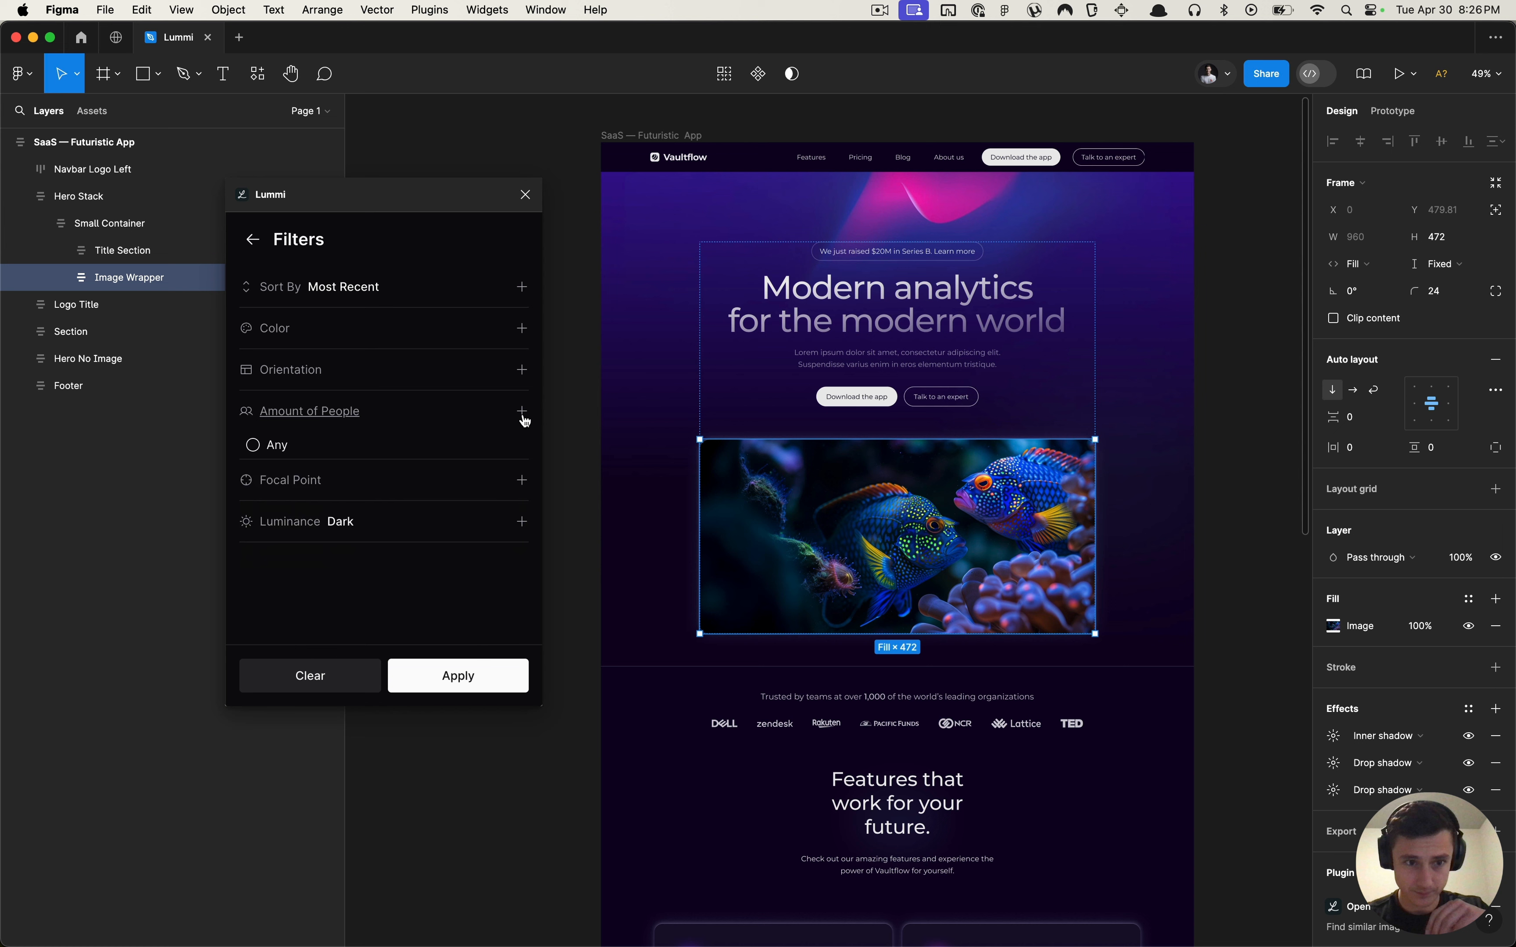
pyautogui.click(519, 370)
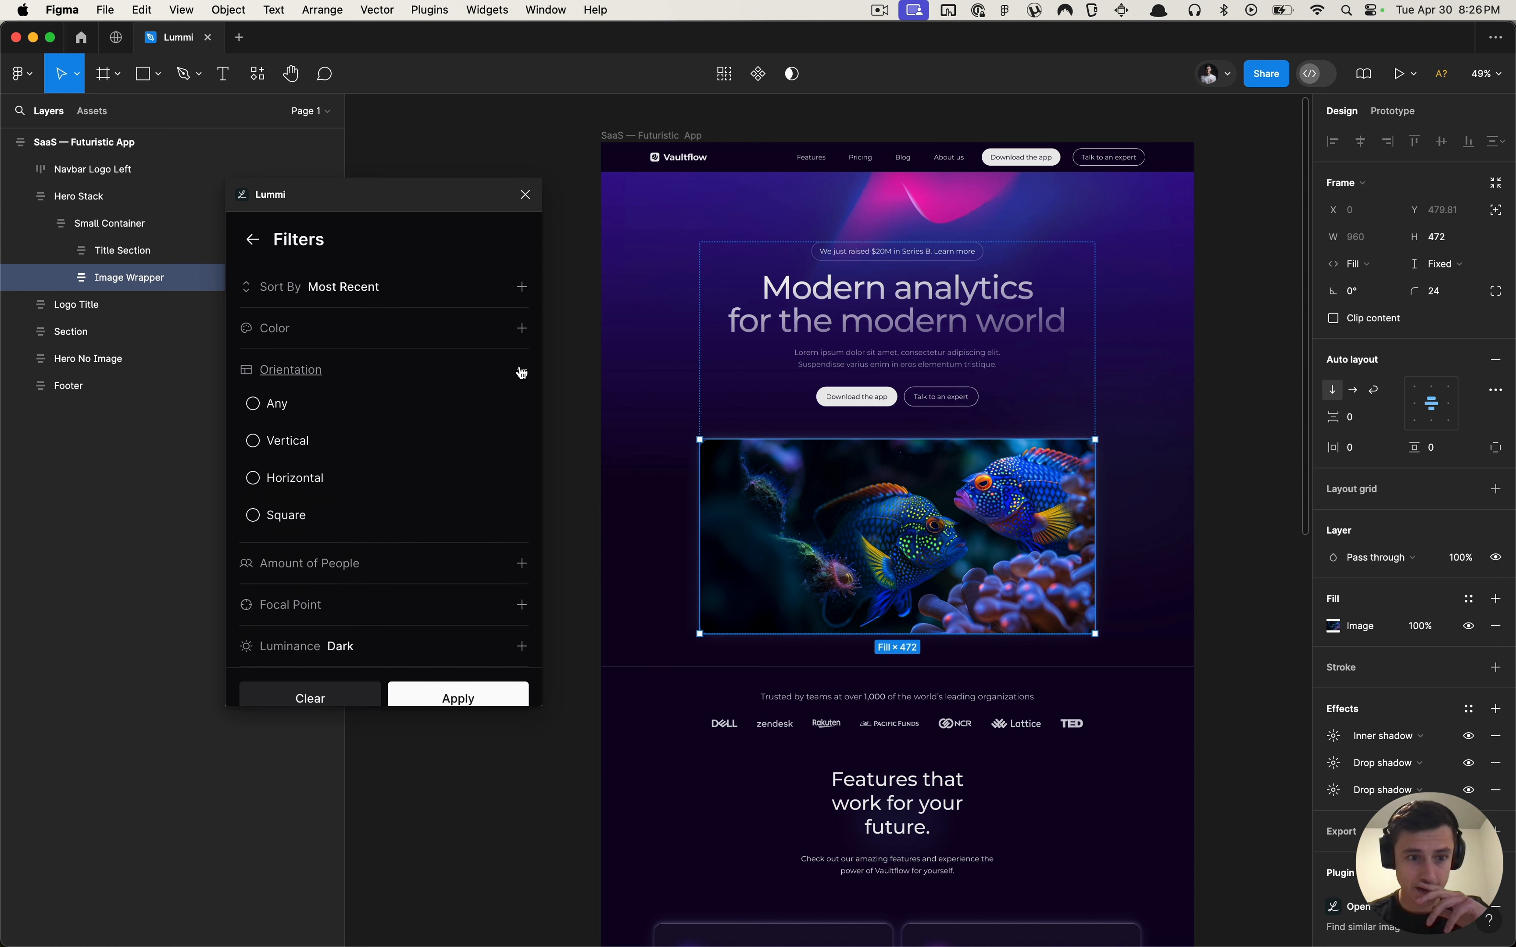
pyautogui.click(312, 484)
pyautogui.click(520, 374)
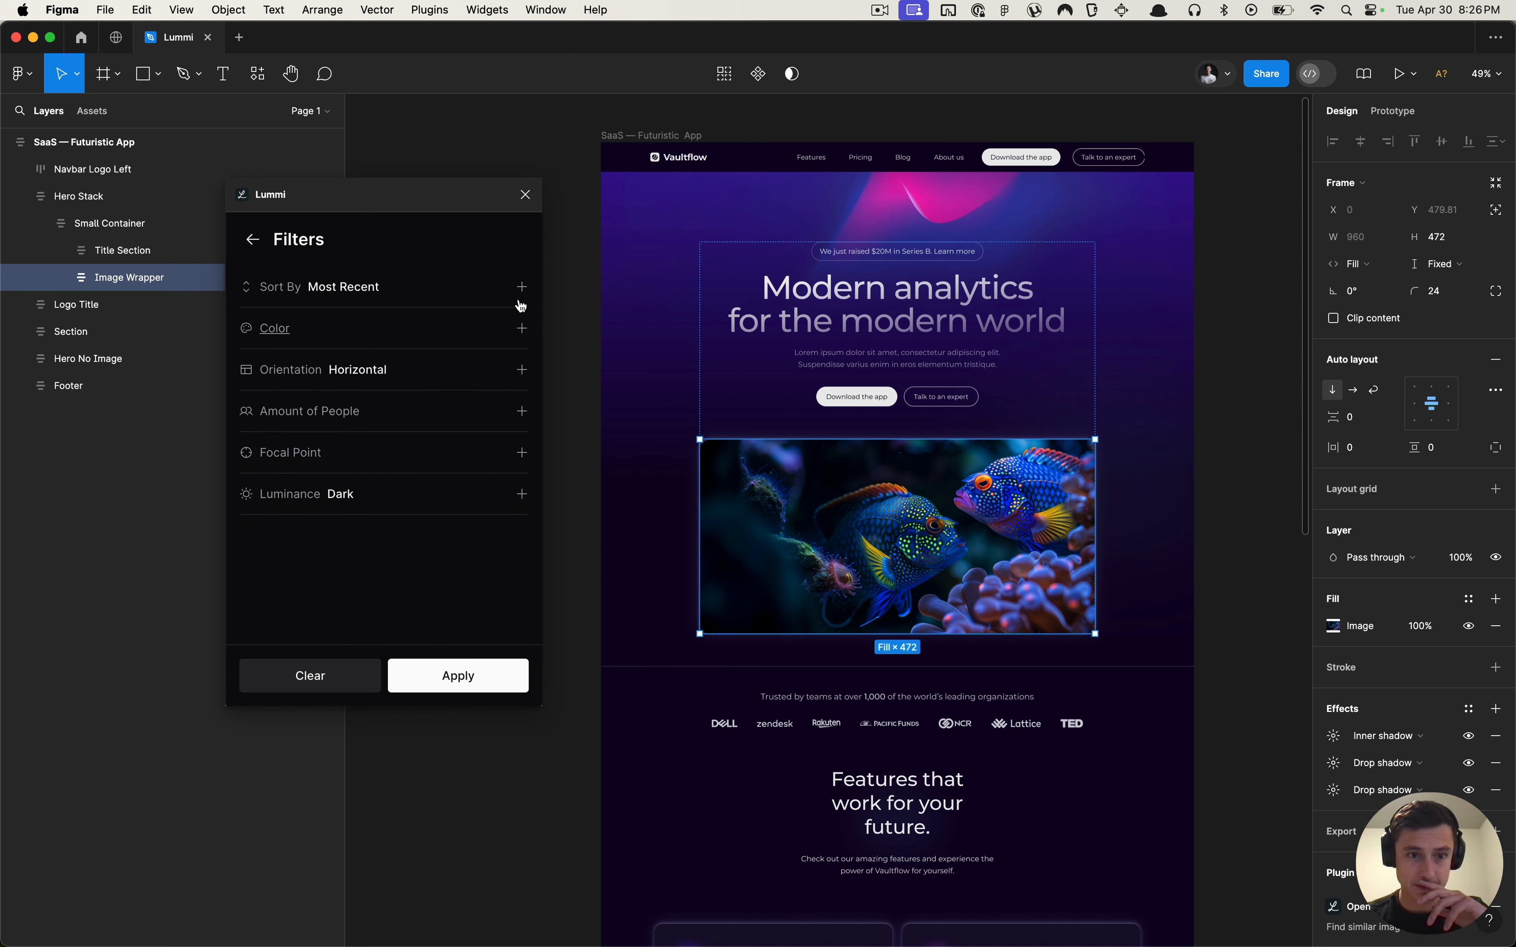
pyautogui.click(484, 682)
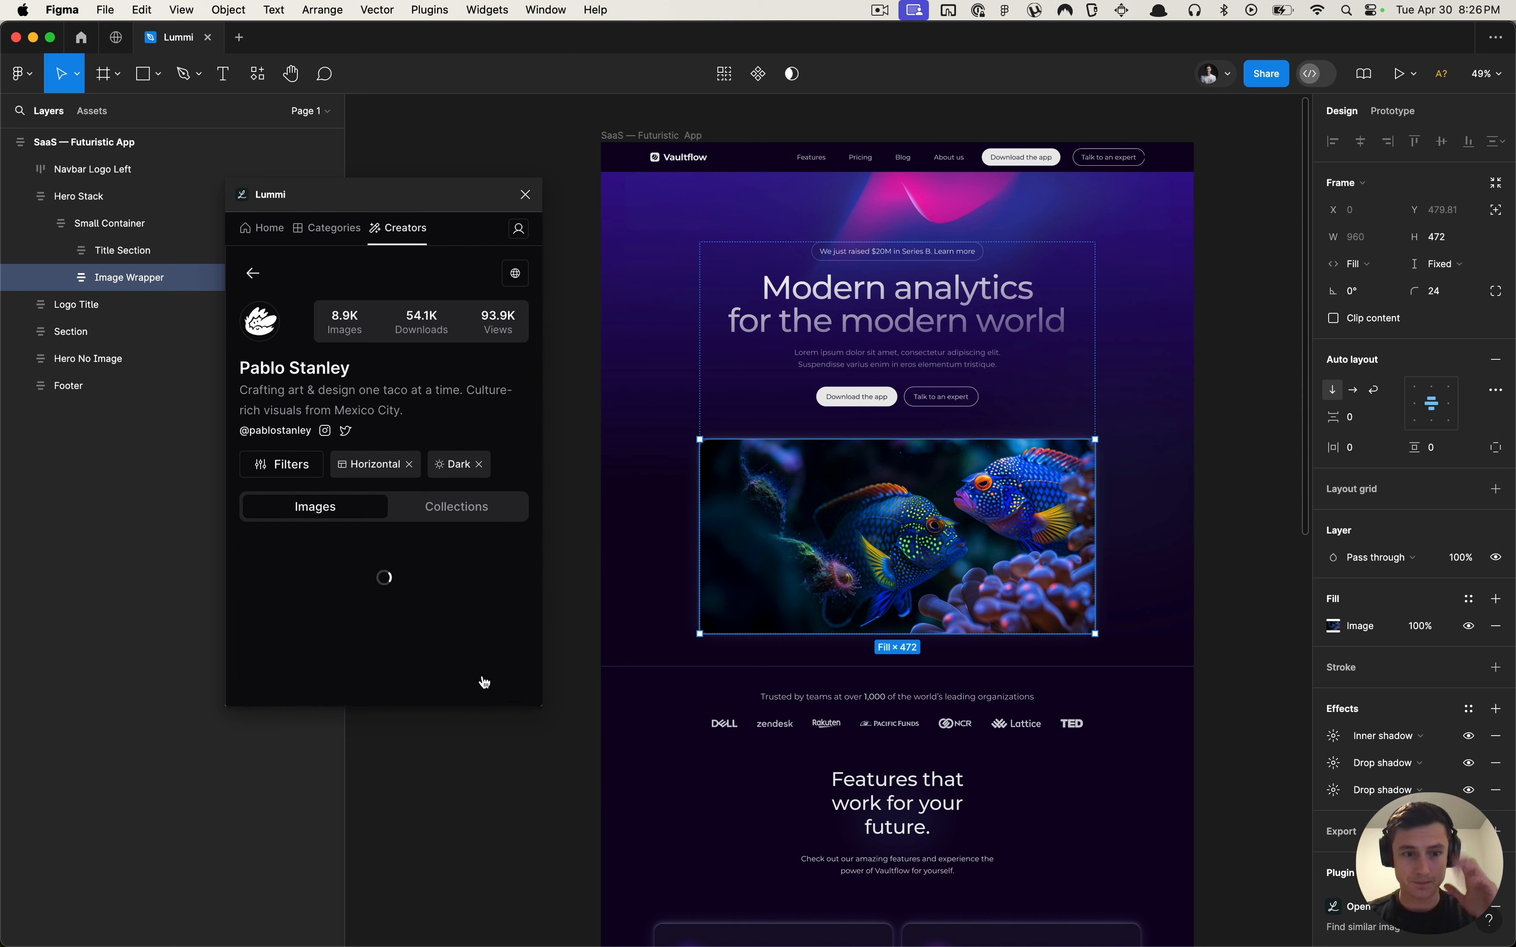
# Step: Replace the hero image with the purple-lit photo of a person sitting at three monitors, seen from behind
pyautogui.scroll(-1, 445, 515)
pyautogui.scroll(-2, 444, 515)
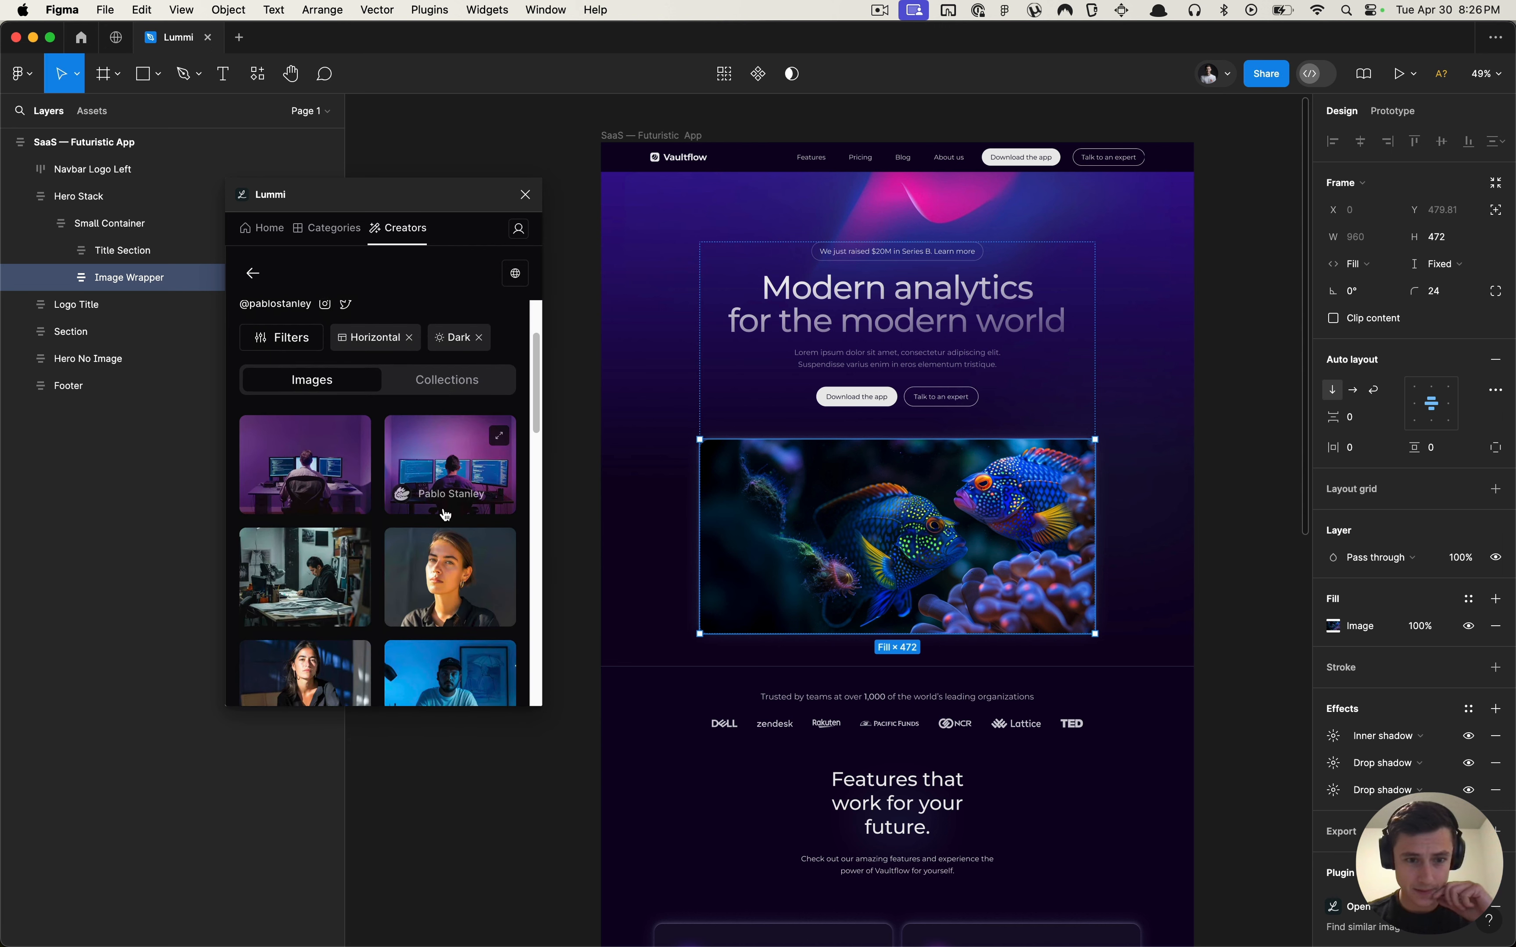
pyautogui.click(438, 469)
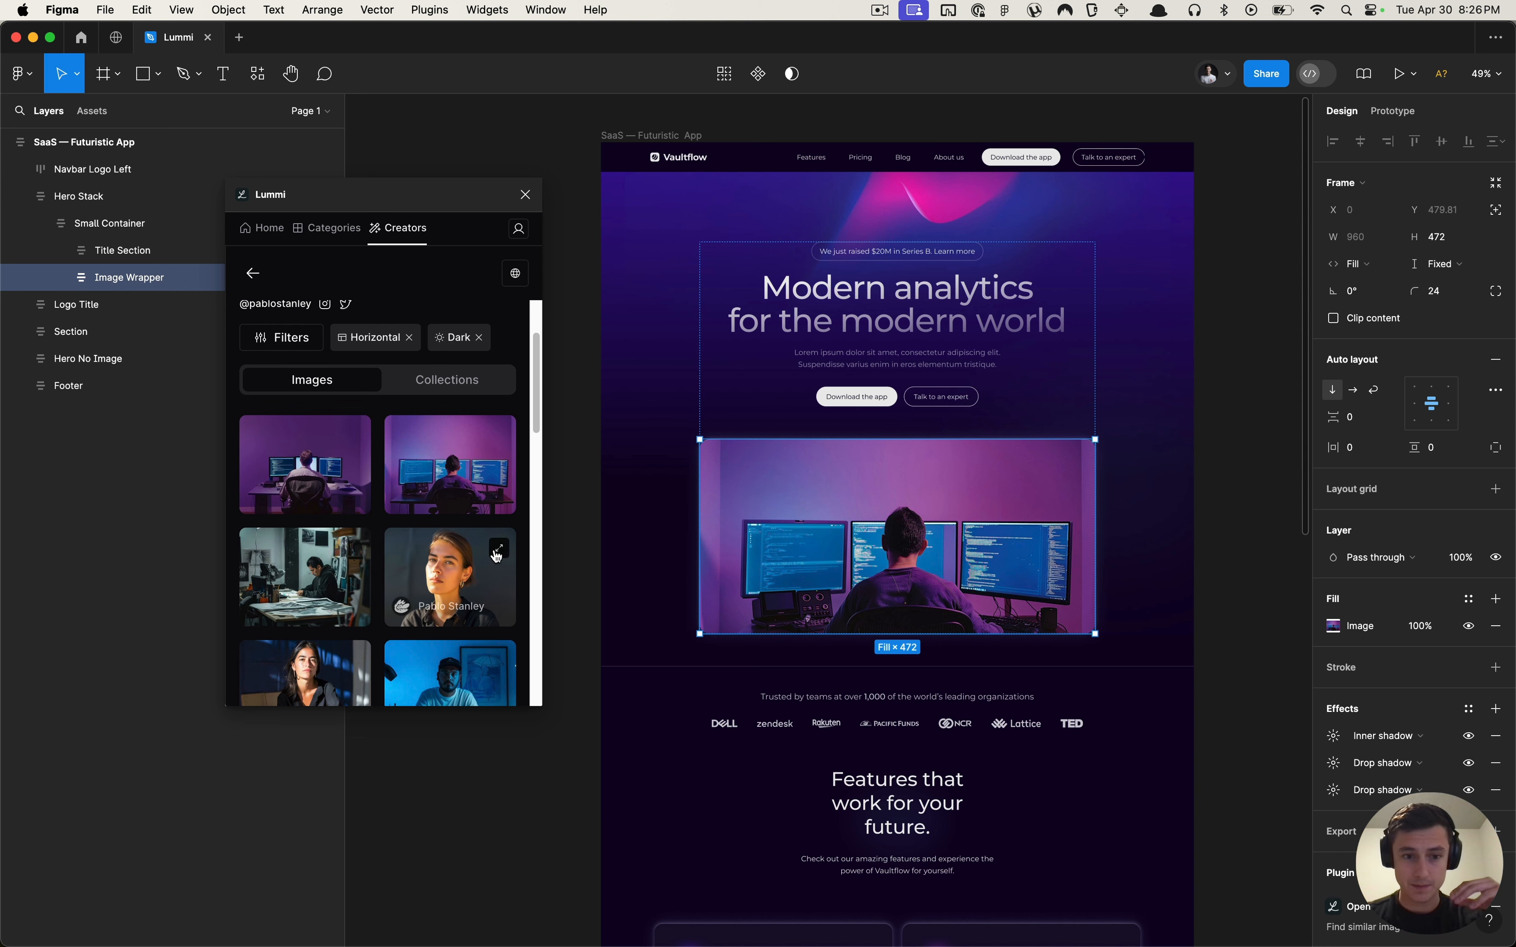
# Step: Replace the hero image with the creator's photo of an orange cat lying on a purple sofa
pyautogui.scroll(-5, 496, 556)
pyautogui.scroll(-5, 496, 556)
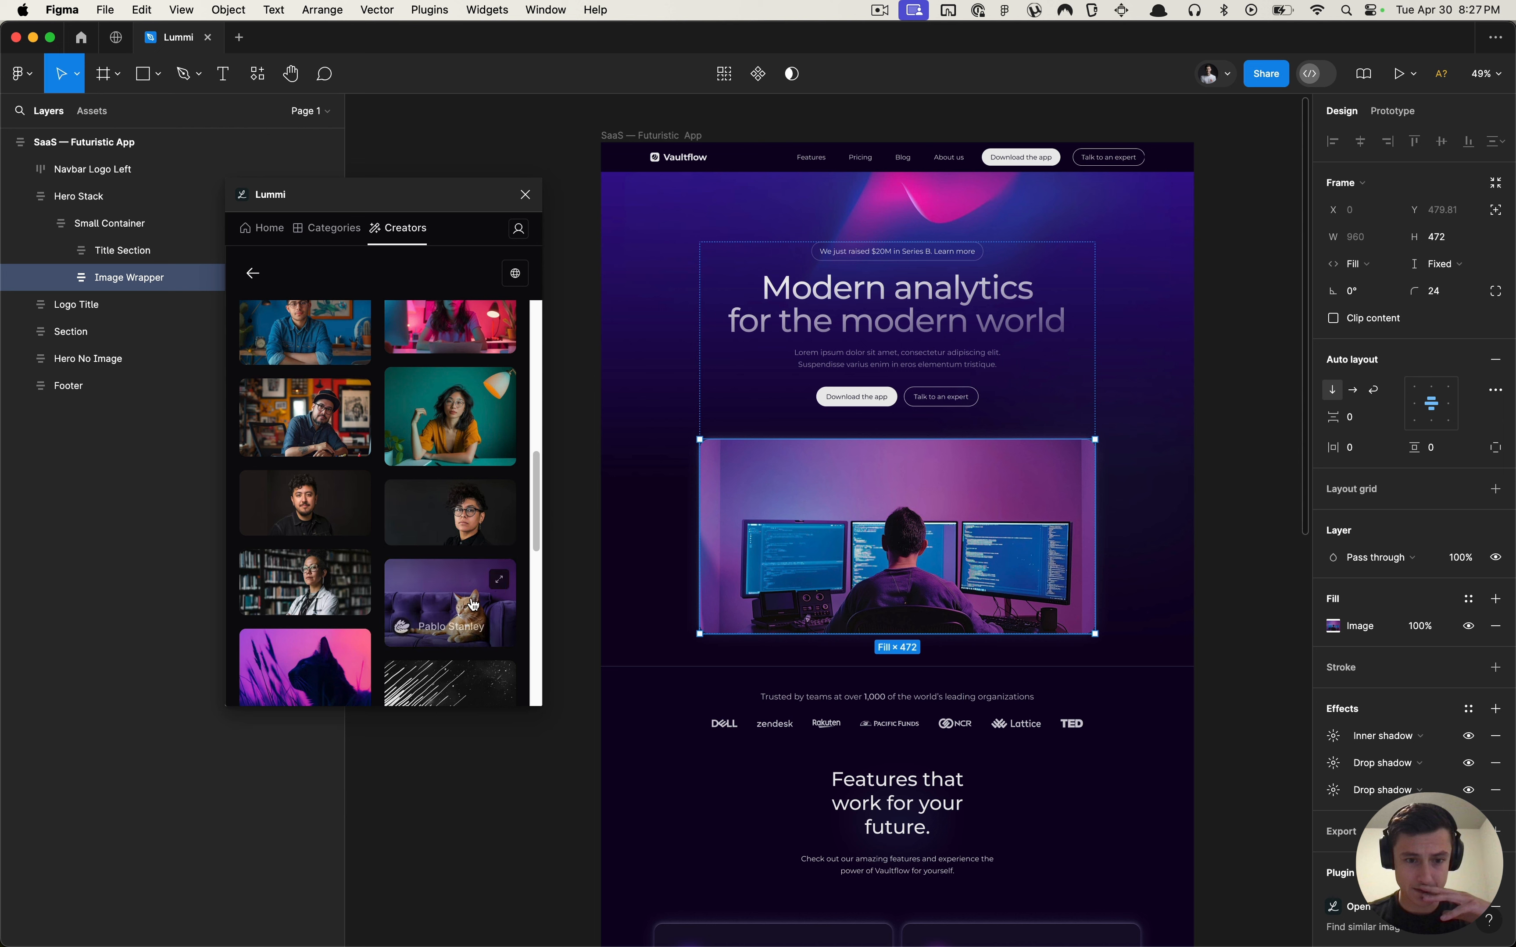
pyautogui.click(462, 607)
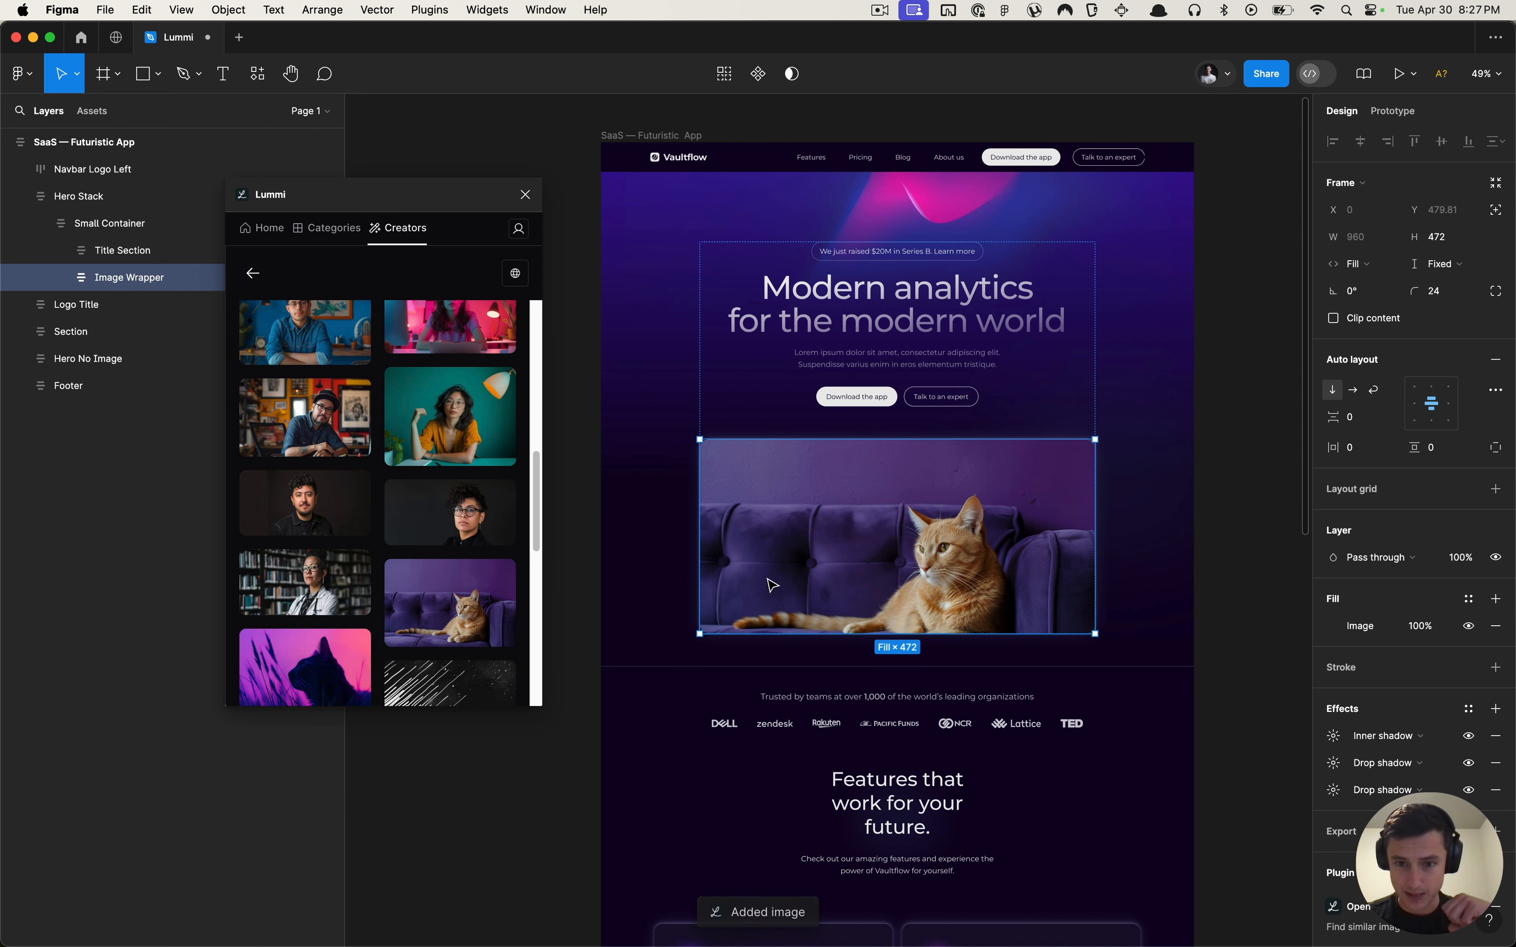
# Step: Switch the hero image fill to Crop and shift the photo slightly upward so the cat's paws fit in the frame
pyautogui.click(1334, 626)
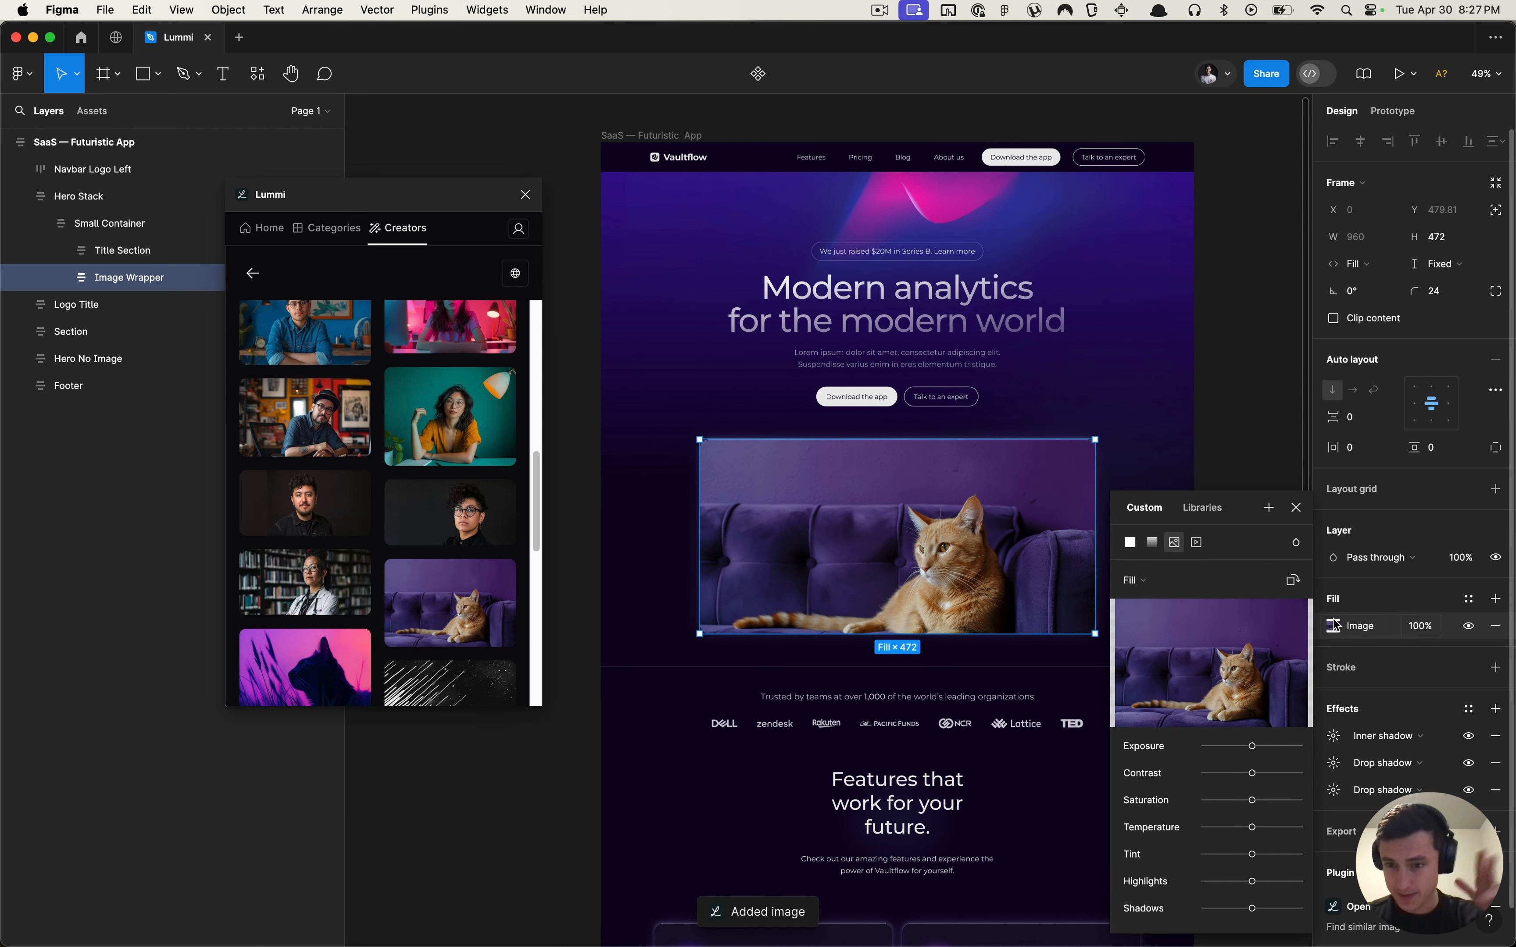
pyautogui.click(1134, 580)
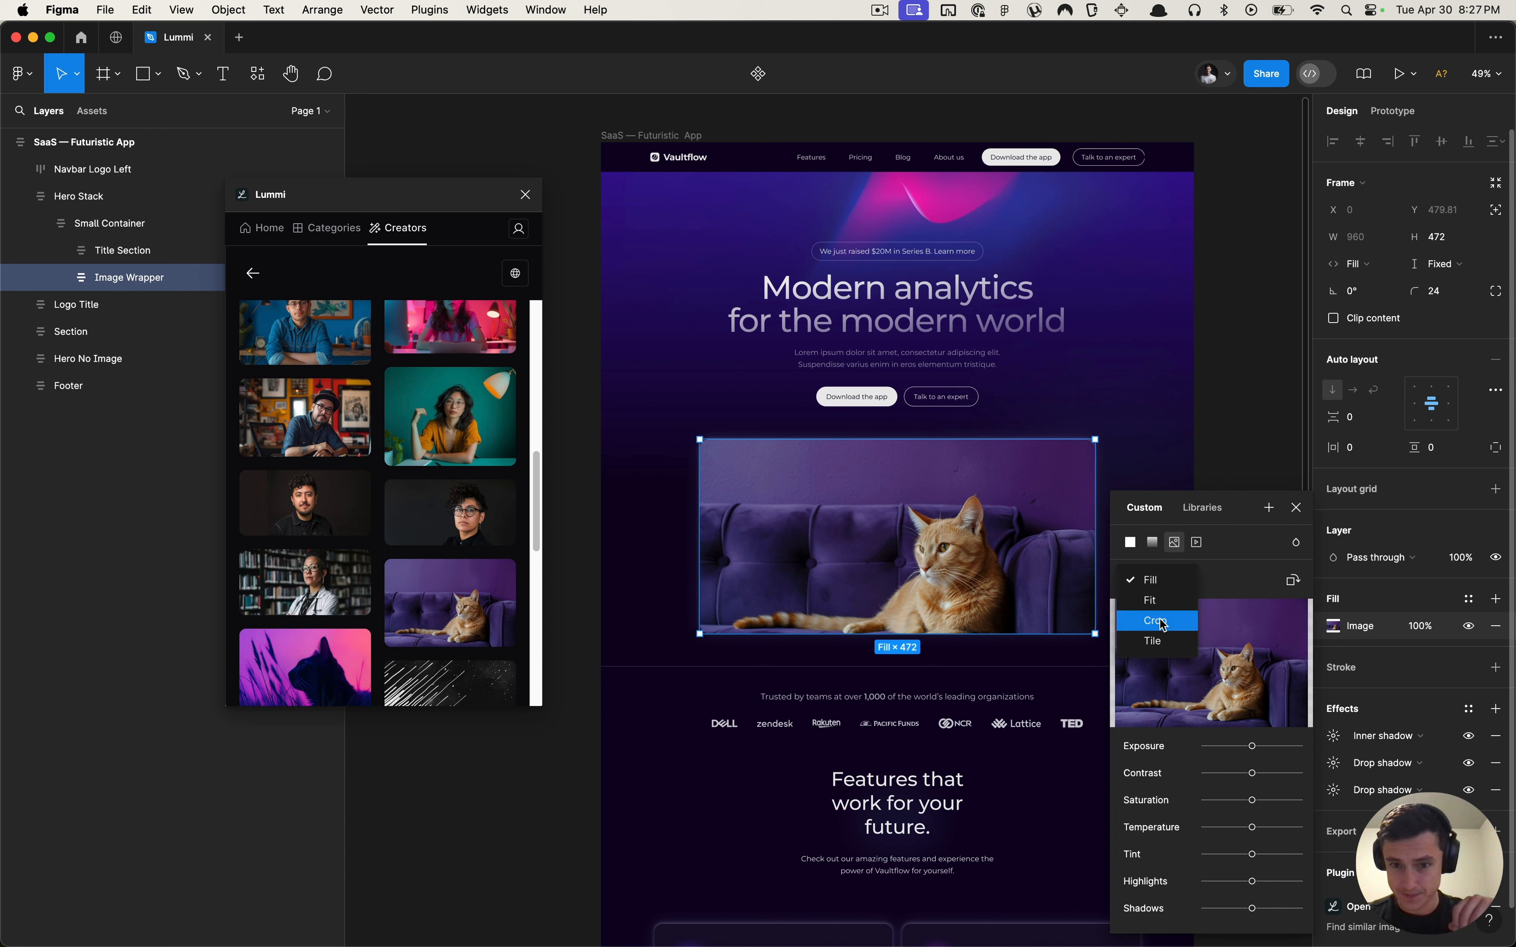
pyautogui.click(1135, 618)
pyautogui.moveTo(1029, 560)
pyautogui.mouseDown()
pyautogui.moveTo(1030, 523)
pyautogui.moveTo(1032, 536)
pyautogui.mouseUp()
pyautogui.press('Escape')
pyautogui.click(1255, 425)
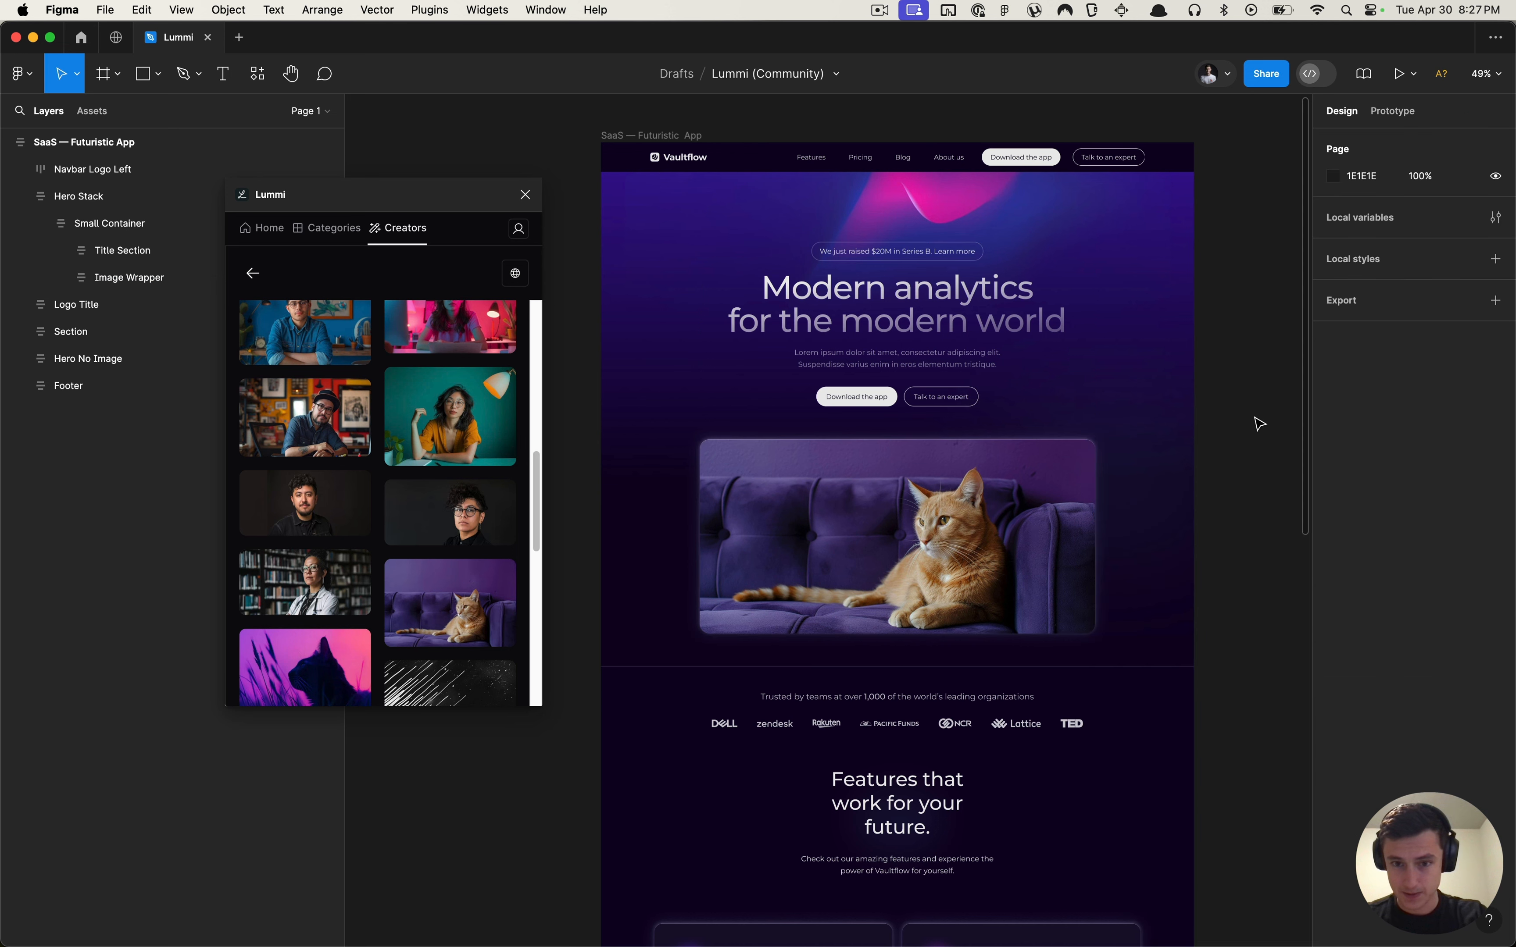
pyautogui.keyDown('super'); pyautogui.click(1059, 480); pyautogui.keyUp('super')
pyautogui.click(1238, 377)
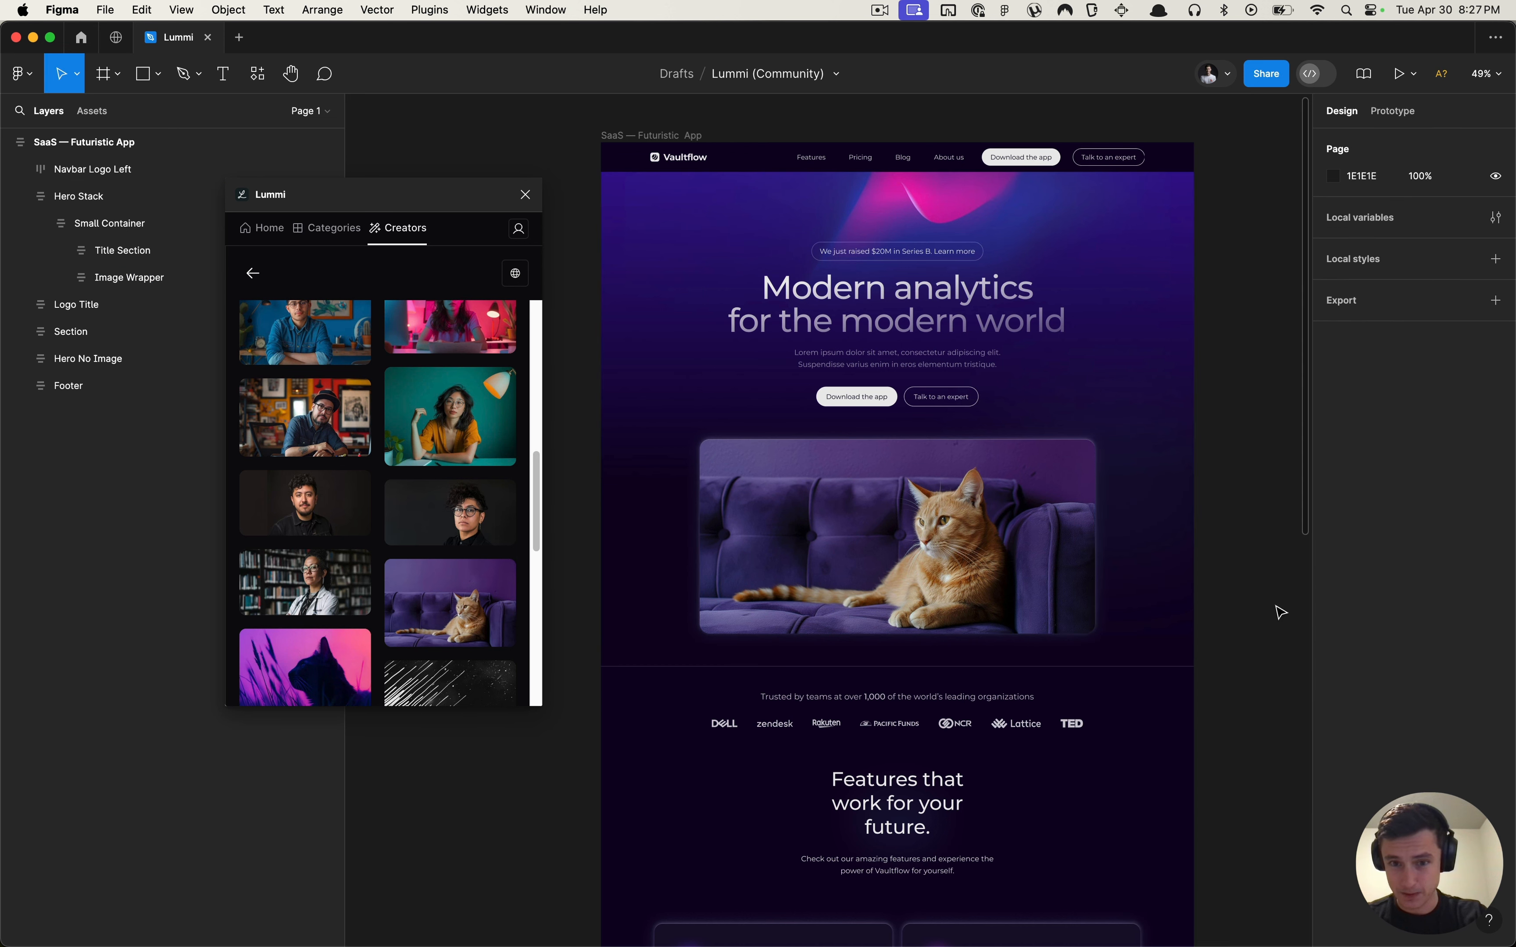
pyautogui.keyDown('super'); pyautogui.click(1088, 519); pyautogui.keyUp('super')
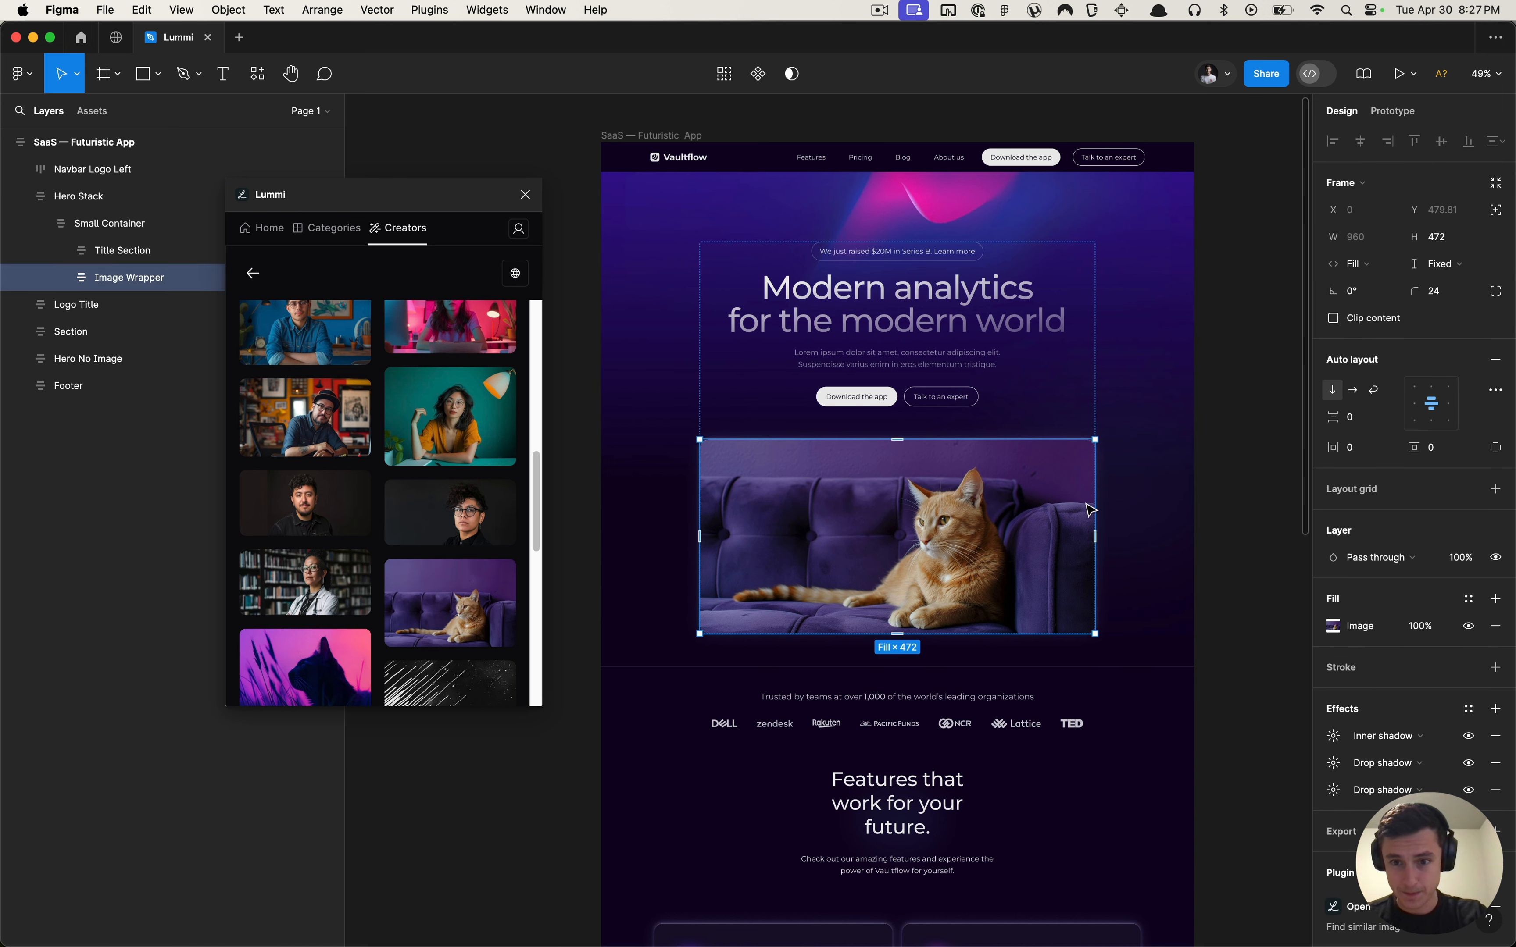
pyautogui.click(1233, 450)
pyautogui.scroll(3, 1234, 451)
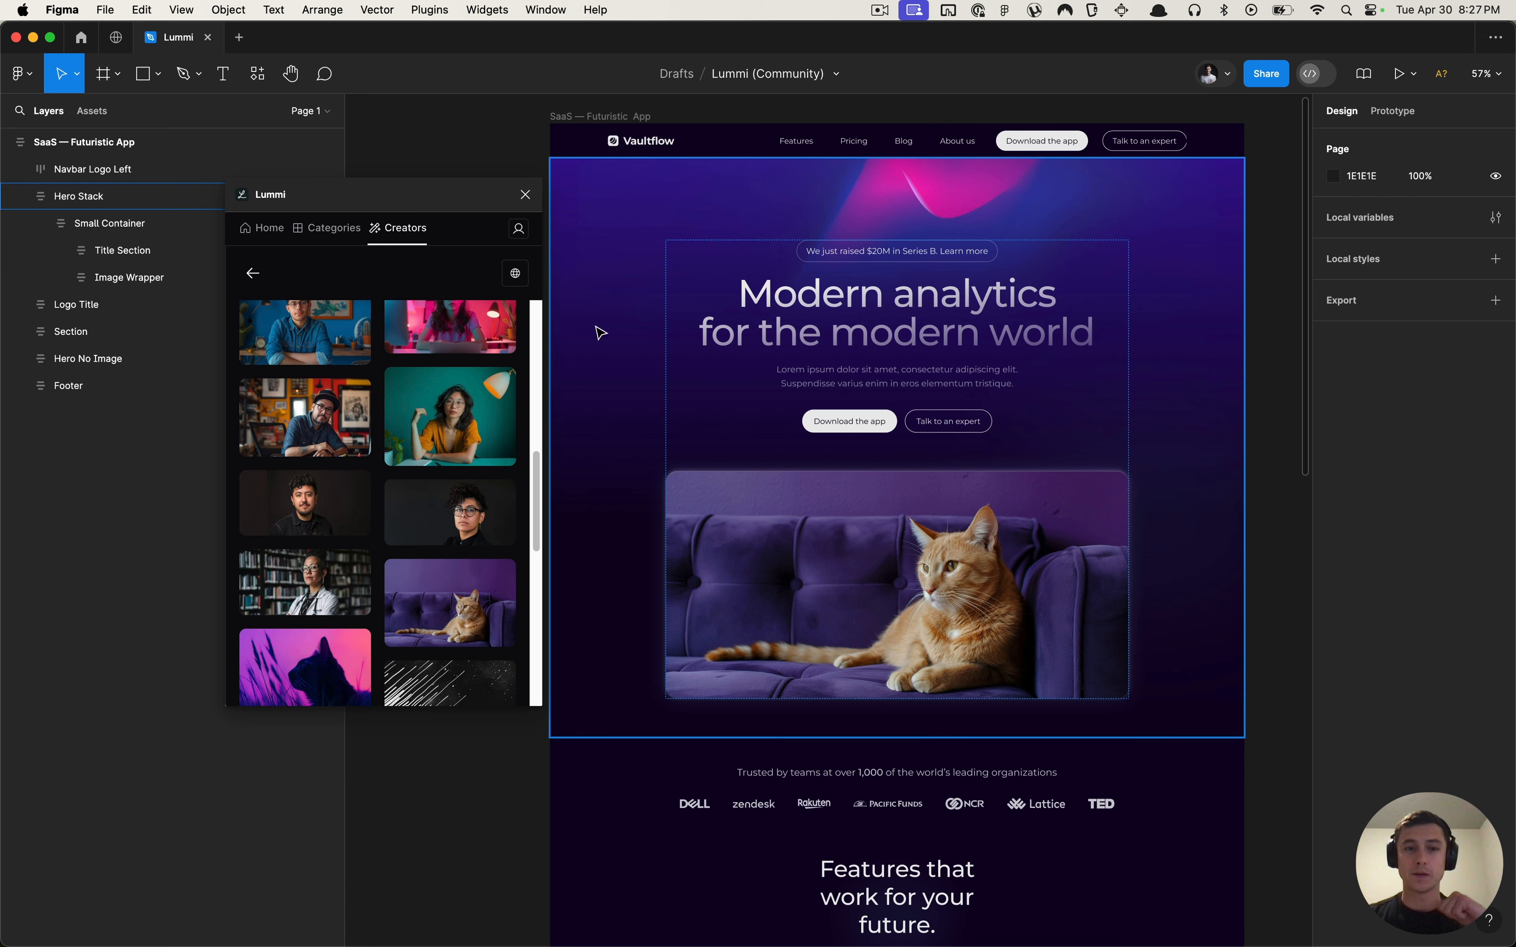
# Step: Close the Lummi plugin and relaunch it through a quick actions search, placing its window beside the landing page
pyautogui.click(525, 194)
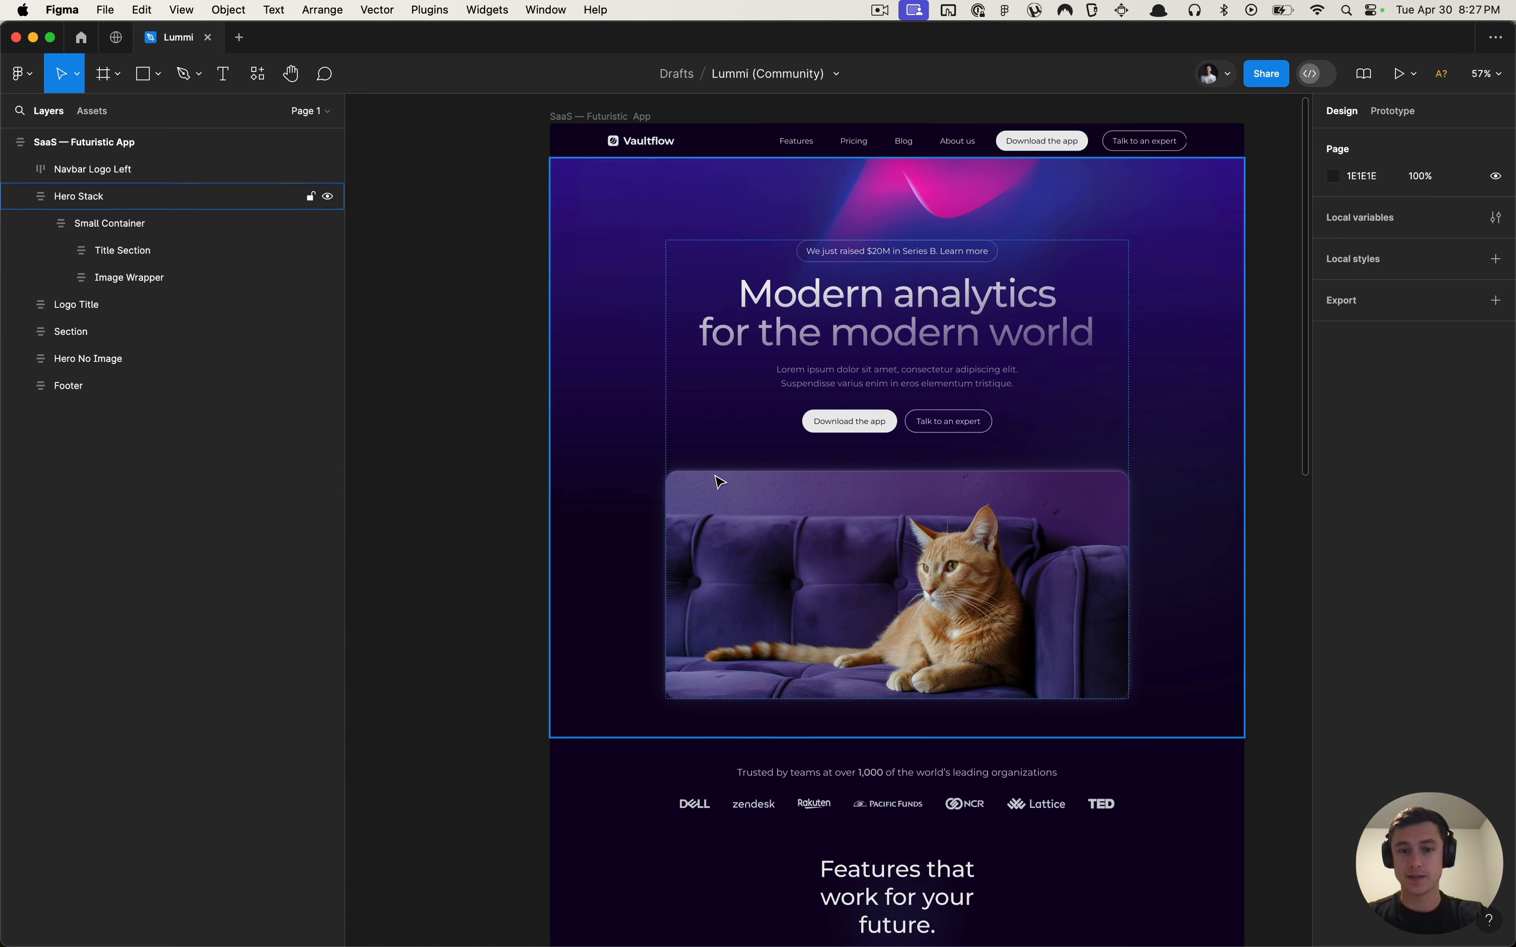
pyautogui.press('super+slash')
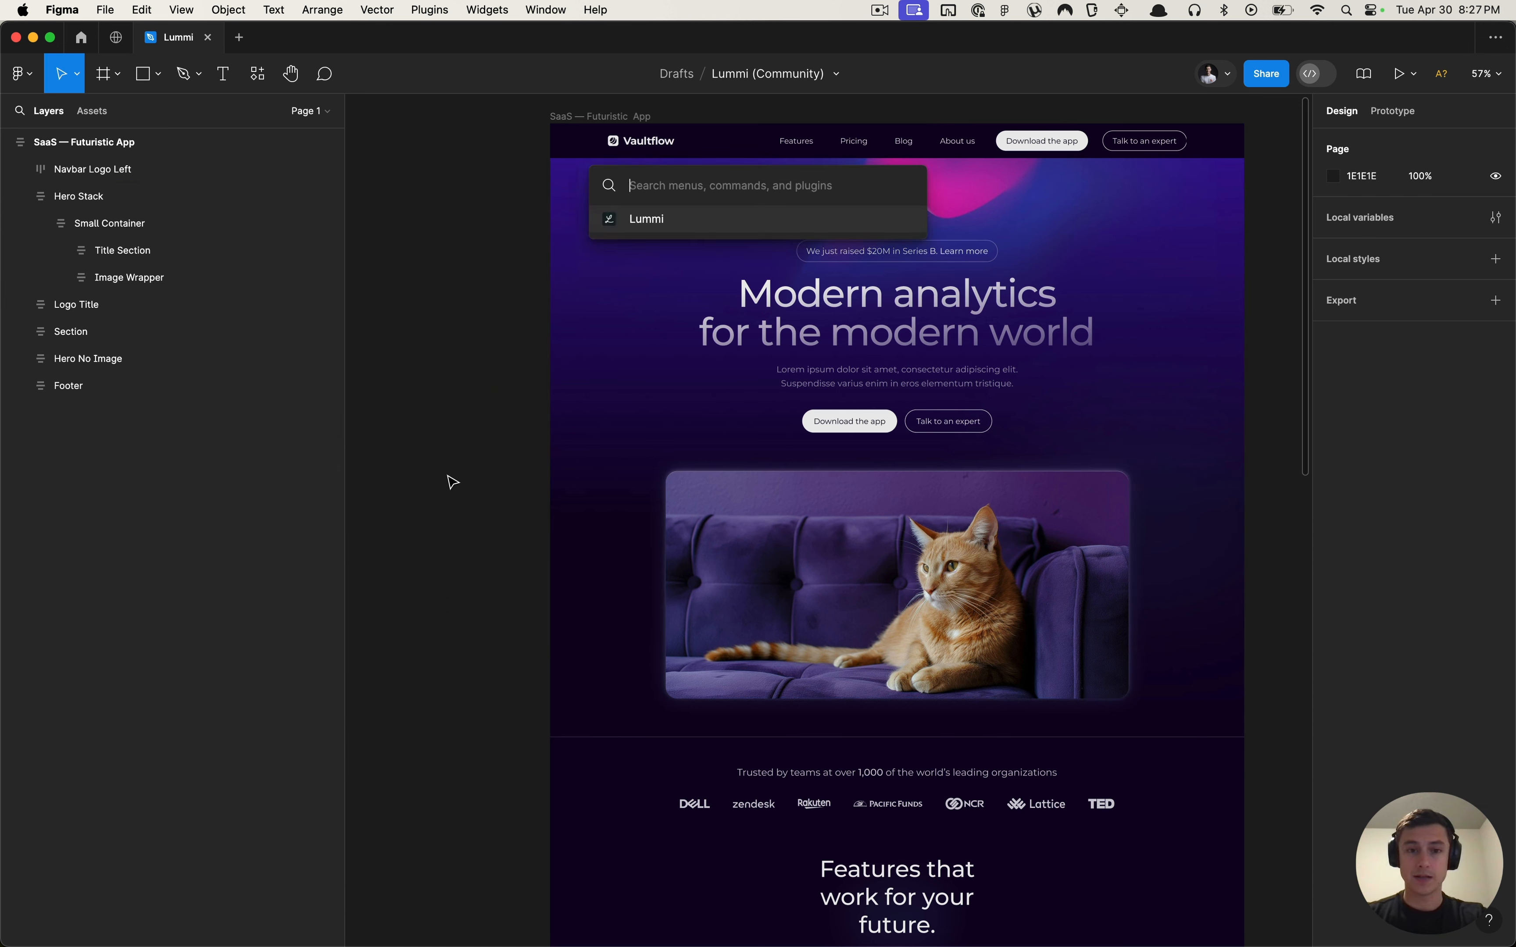
pyautogui.press('Escape')
pyautogui.click(808, 617)
pyautogui.click(481, 546)
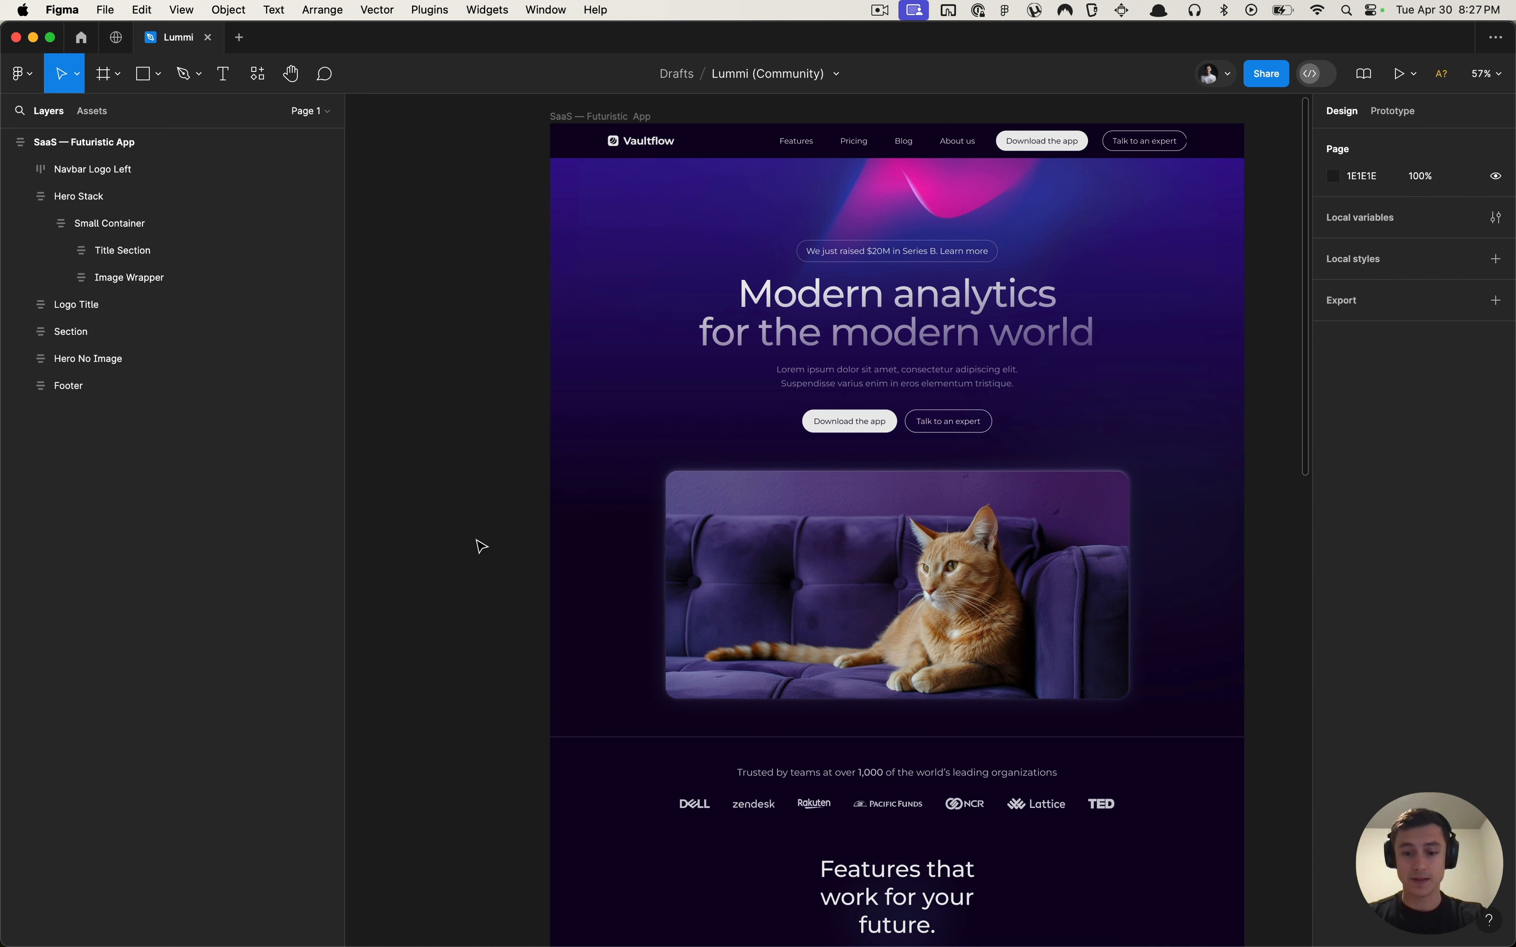
pyautogui.press('super+slash')
pyautogui.write('lumm')
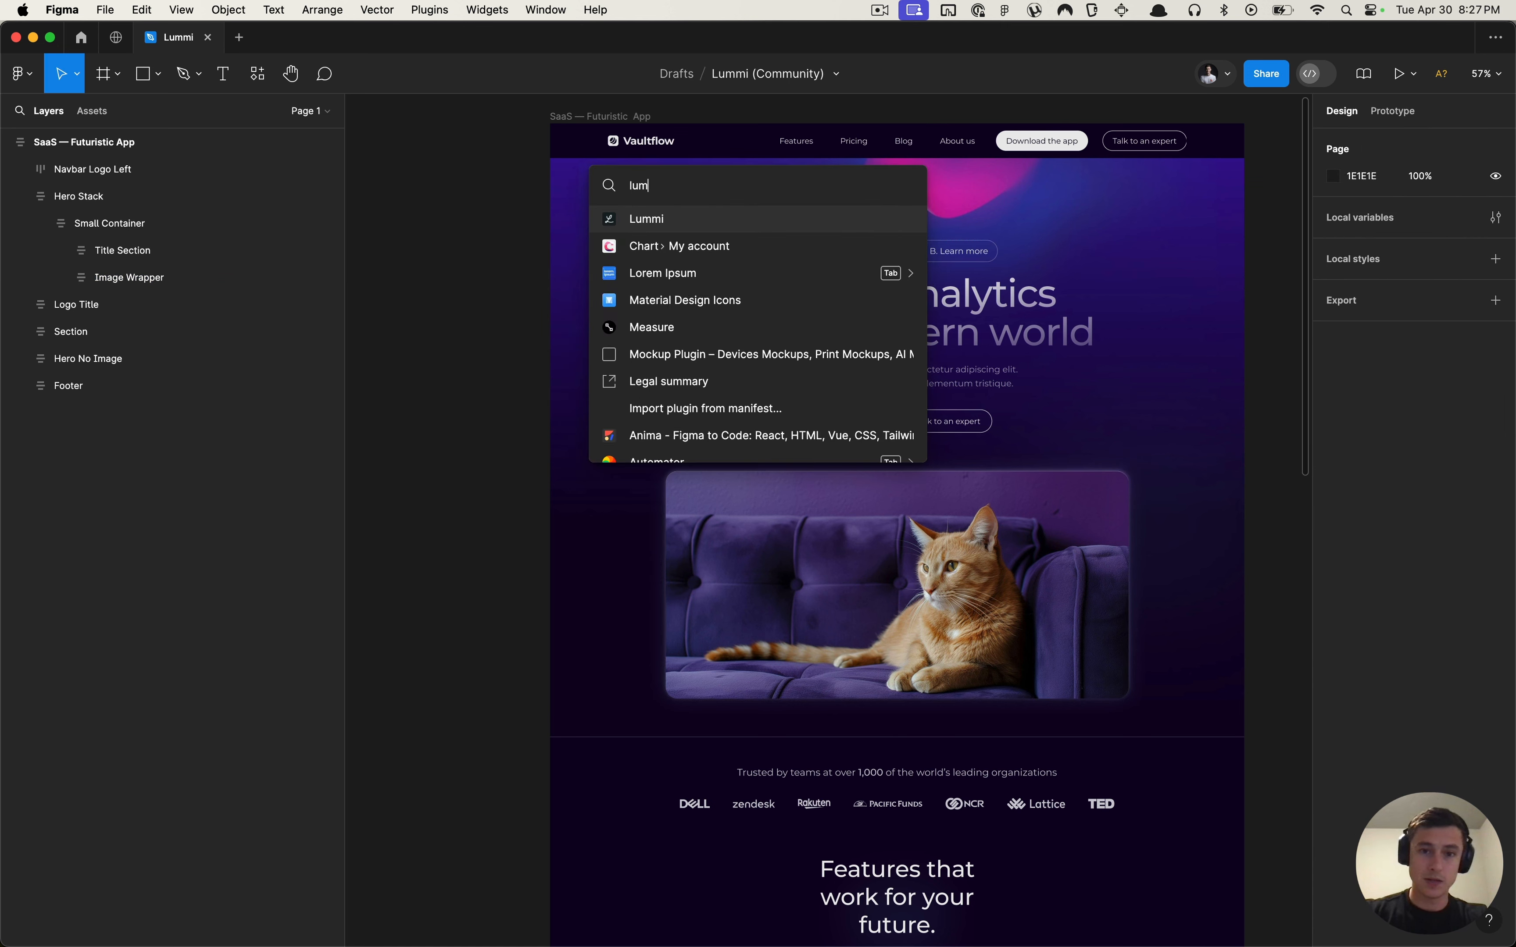
pyautogui.press('Return')
pyautogui.moveTo(352, 190); pyautogui.dragTo(330, 190)
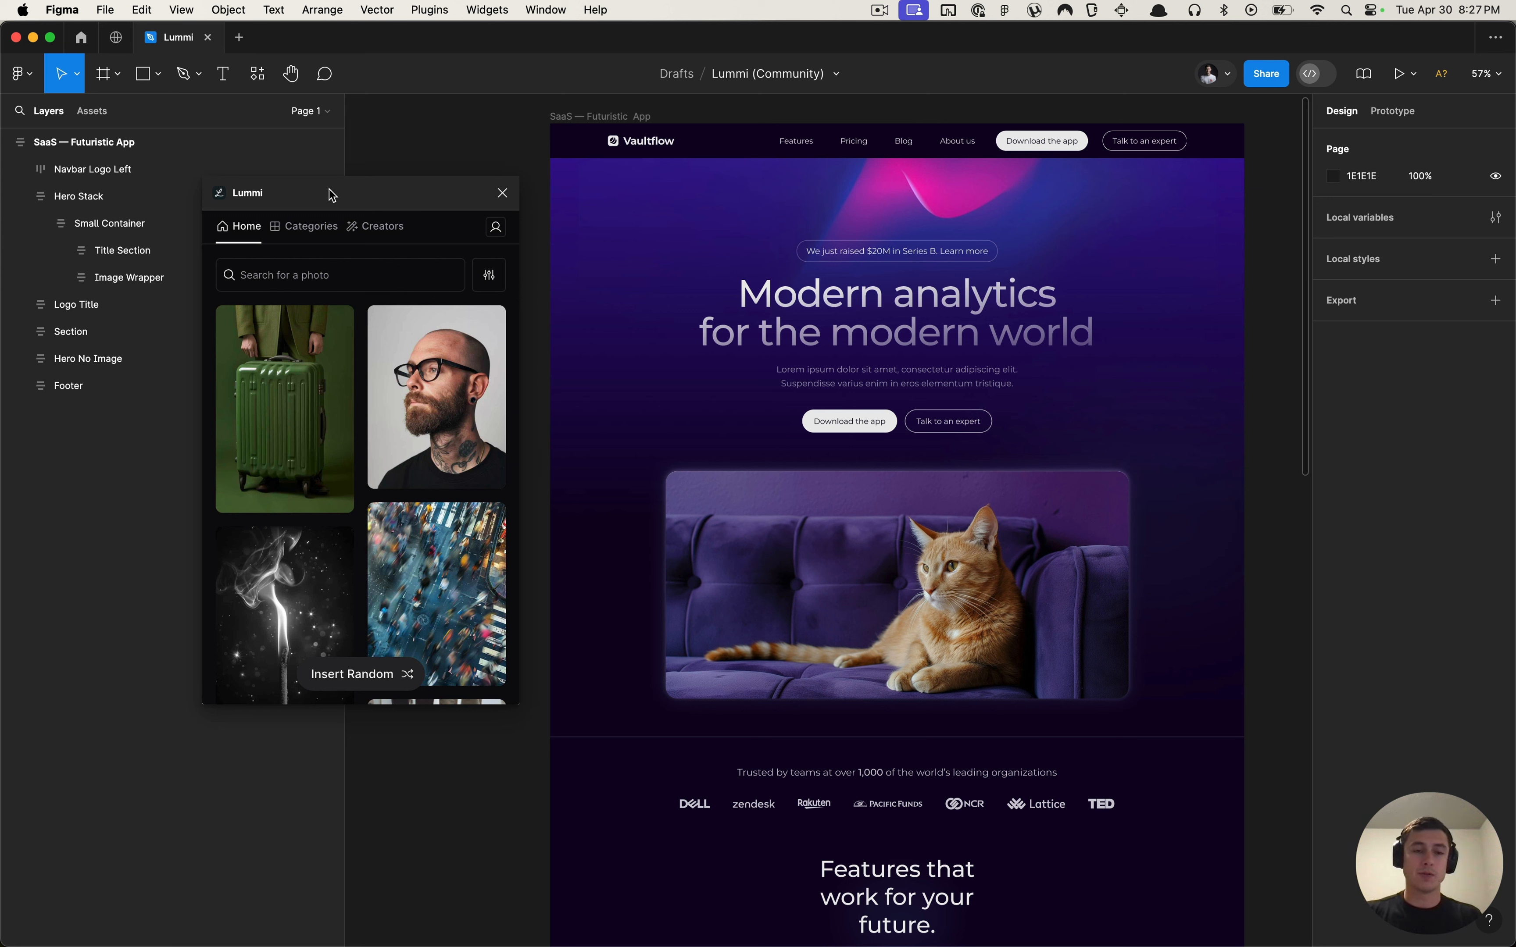
# Step: Look through the plugin's Categories and Creators sections and browse the photos on Home
pyautogui.click(313, 226)
pyautogui.click(370, 226)
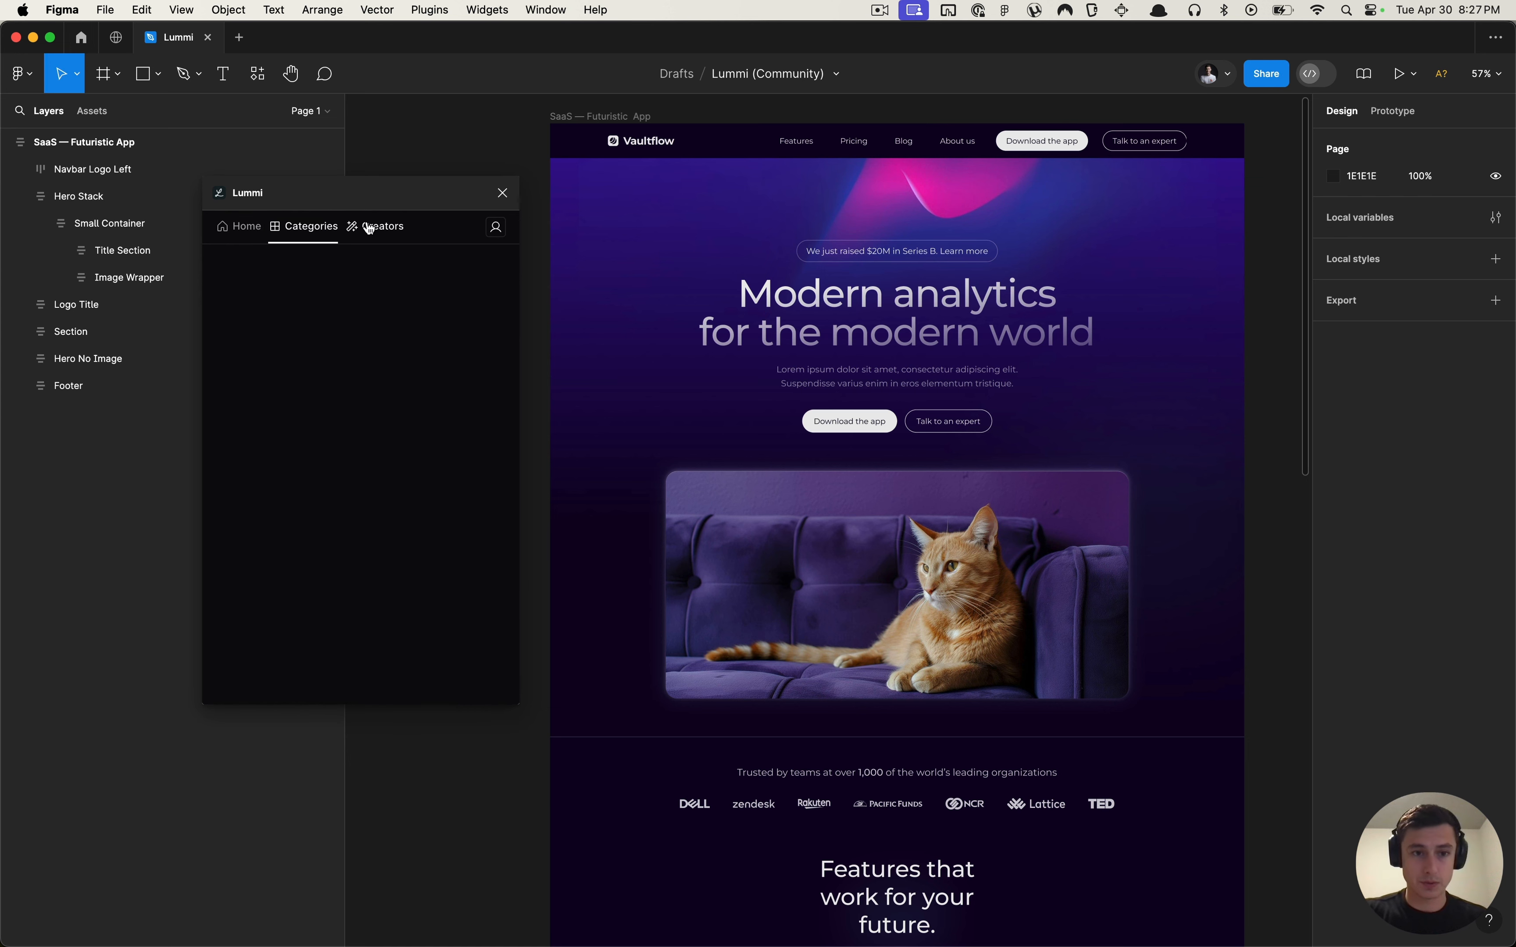
pyautogui.click(311, 226)
pyautogui.click(244, 226)
pyautogui.moveTo(355, 201); pyautogui.dragTo(351, 223)
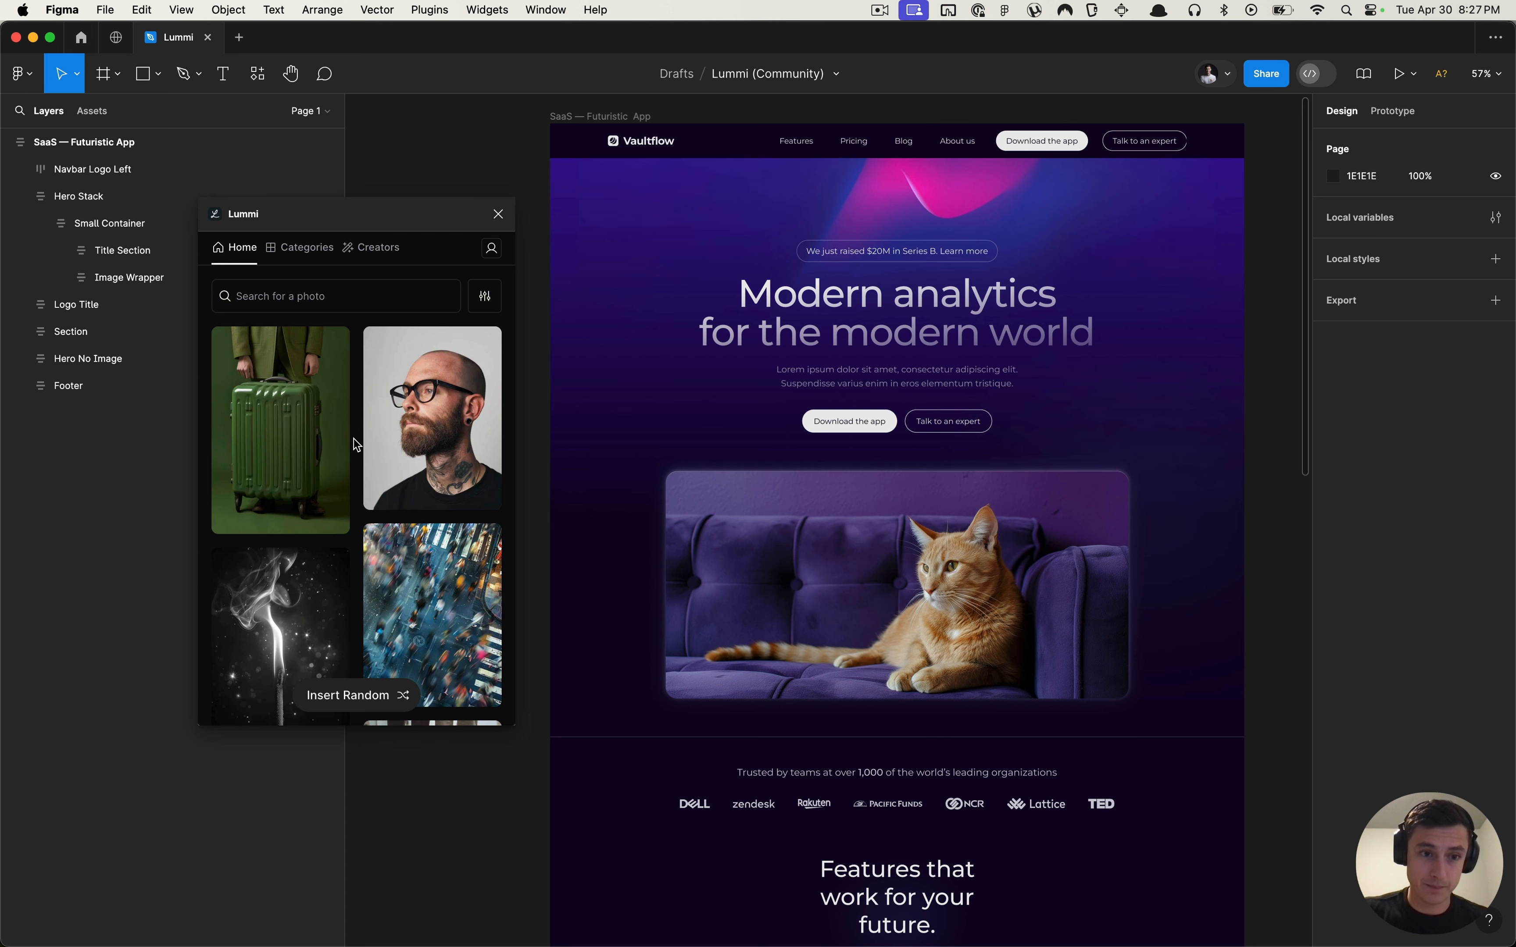
pyautogui.scroll(-10, 354, 438)
pyautogui.scroll(10, 351, 432)
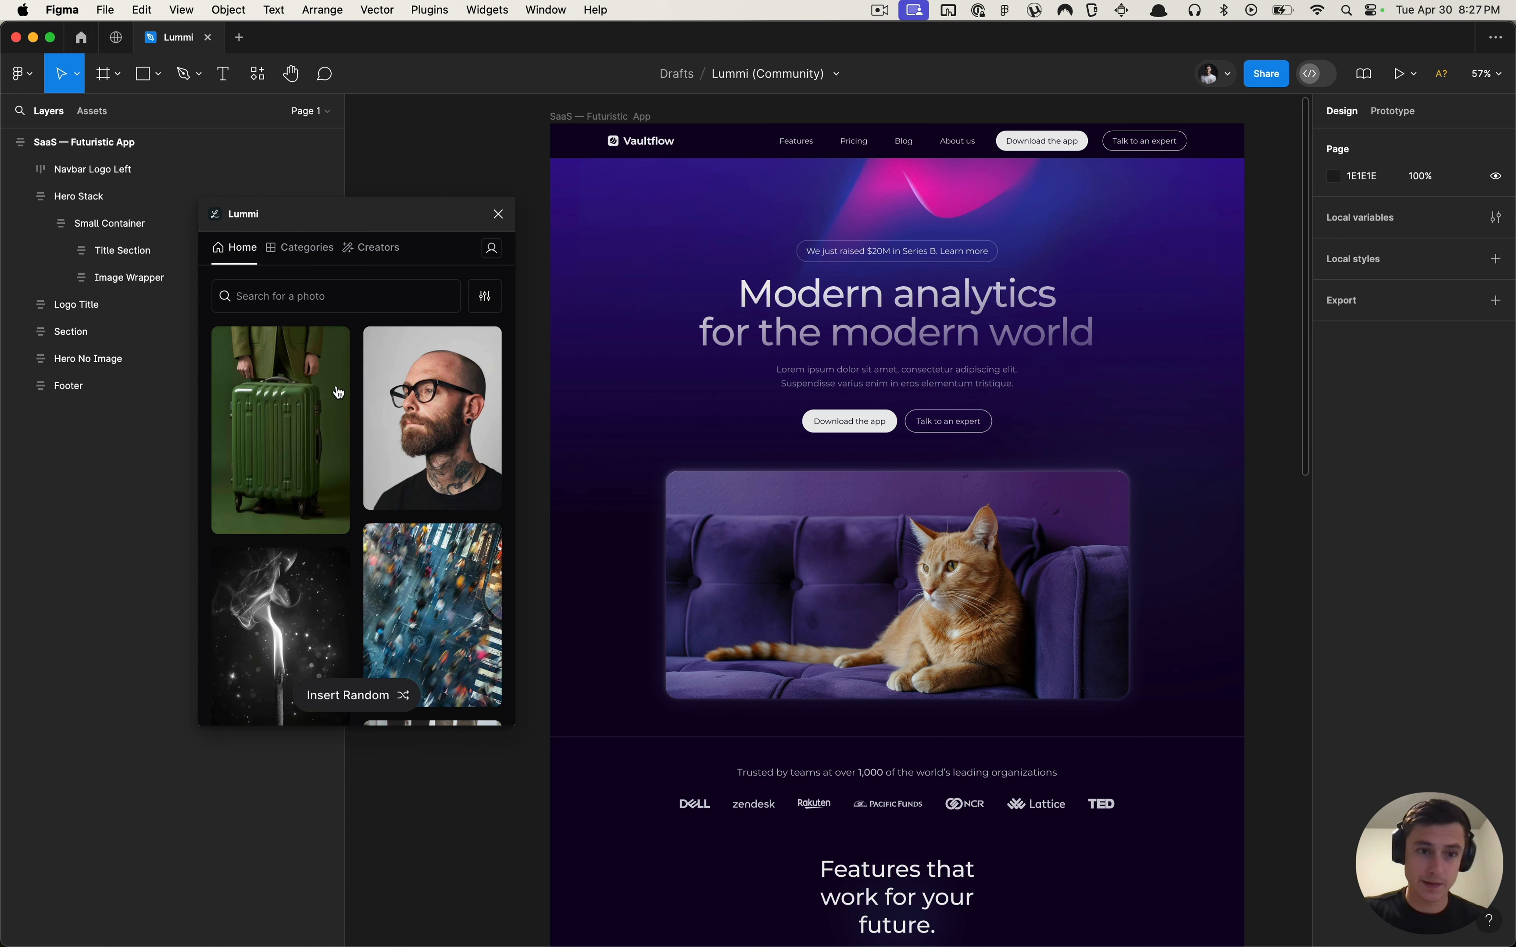
# Step: Enter "abstract" as the photo search and switch to the popular search Backgrounds
pyautogui.click(322, 289)
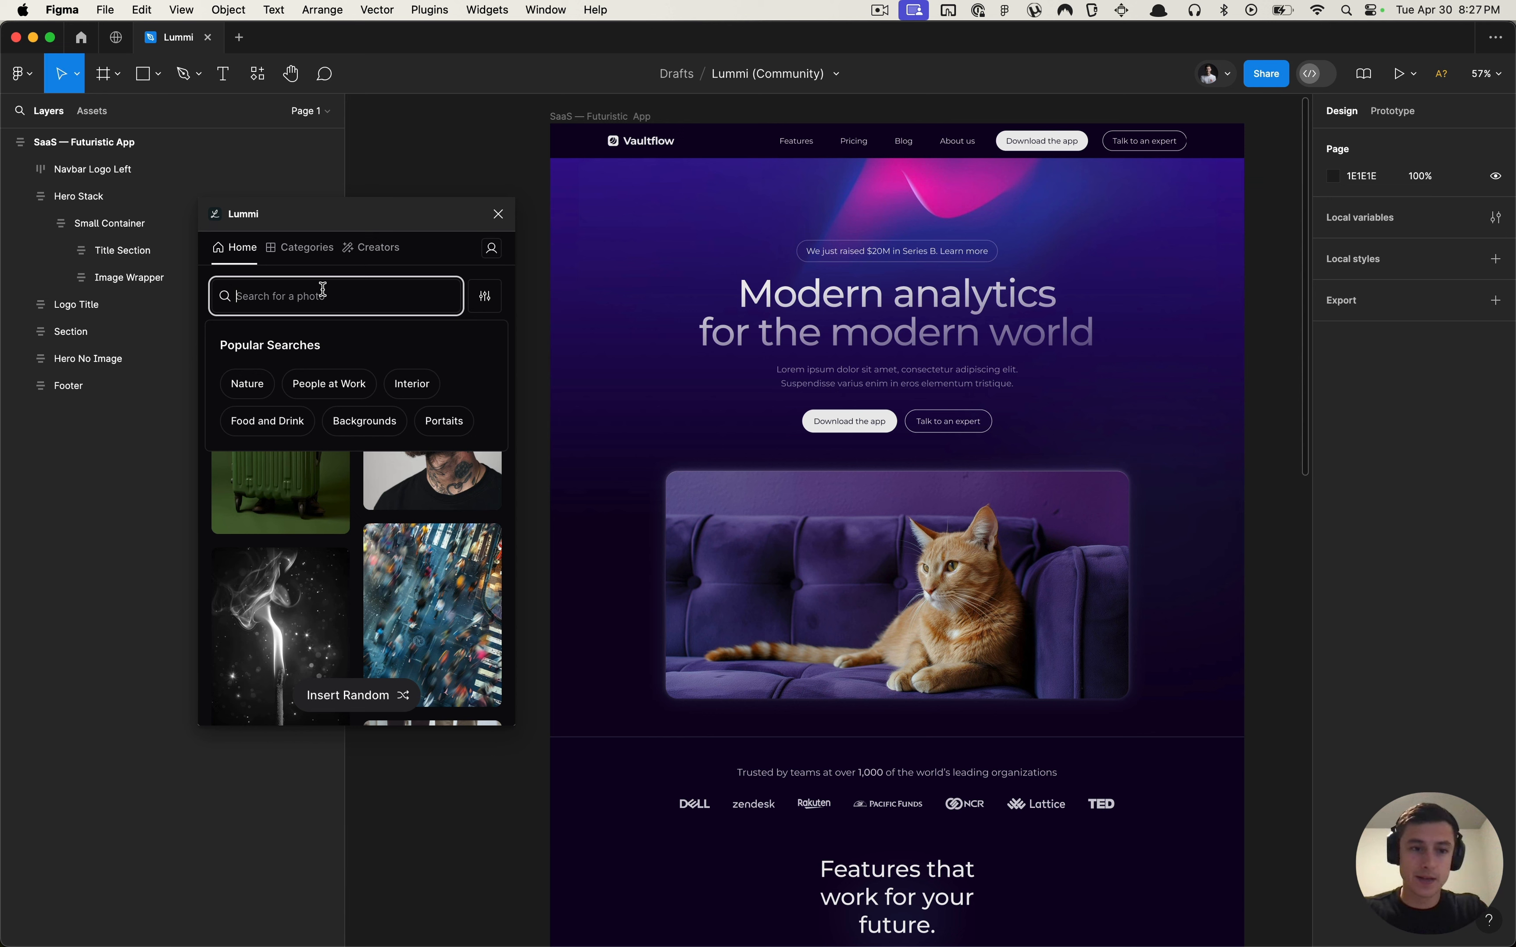
pyautogui.write('abstract')
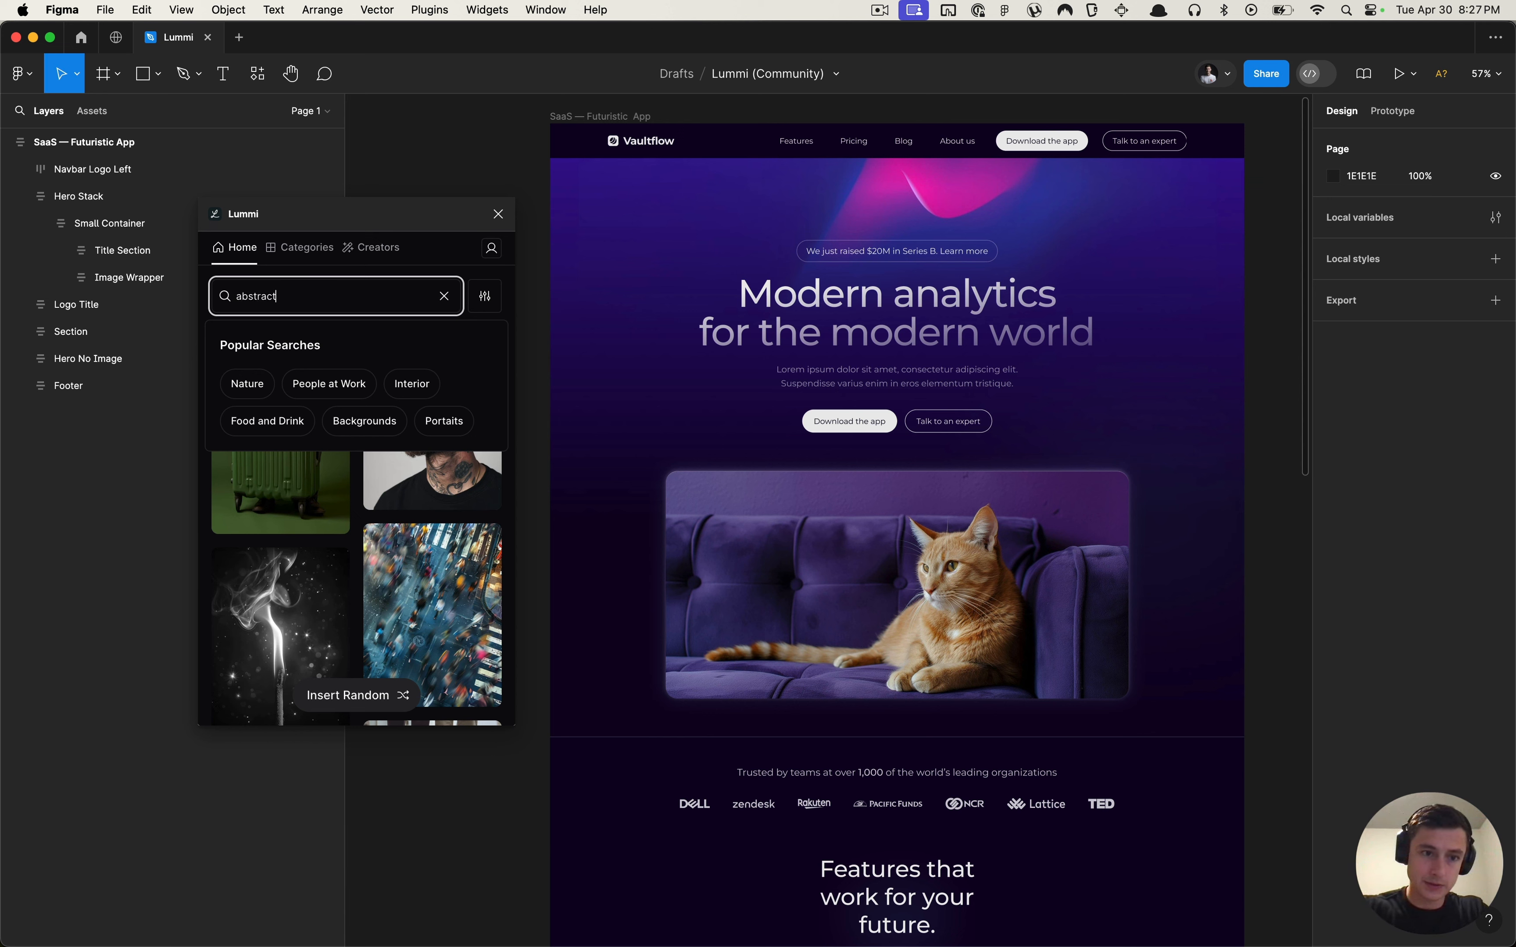
pyautogui.click(372, 425)
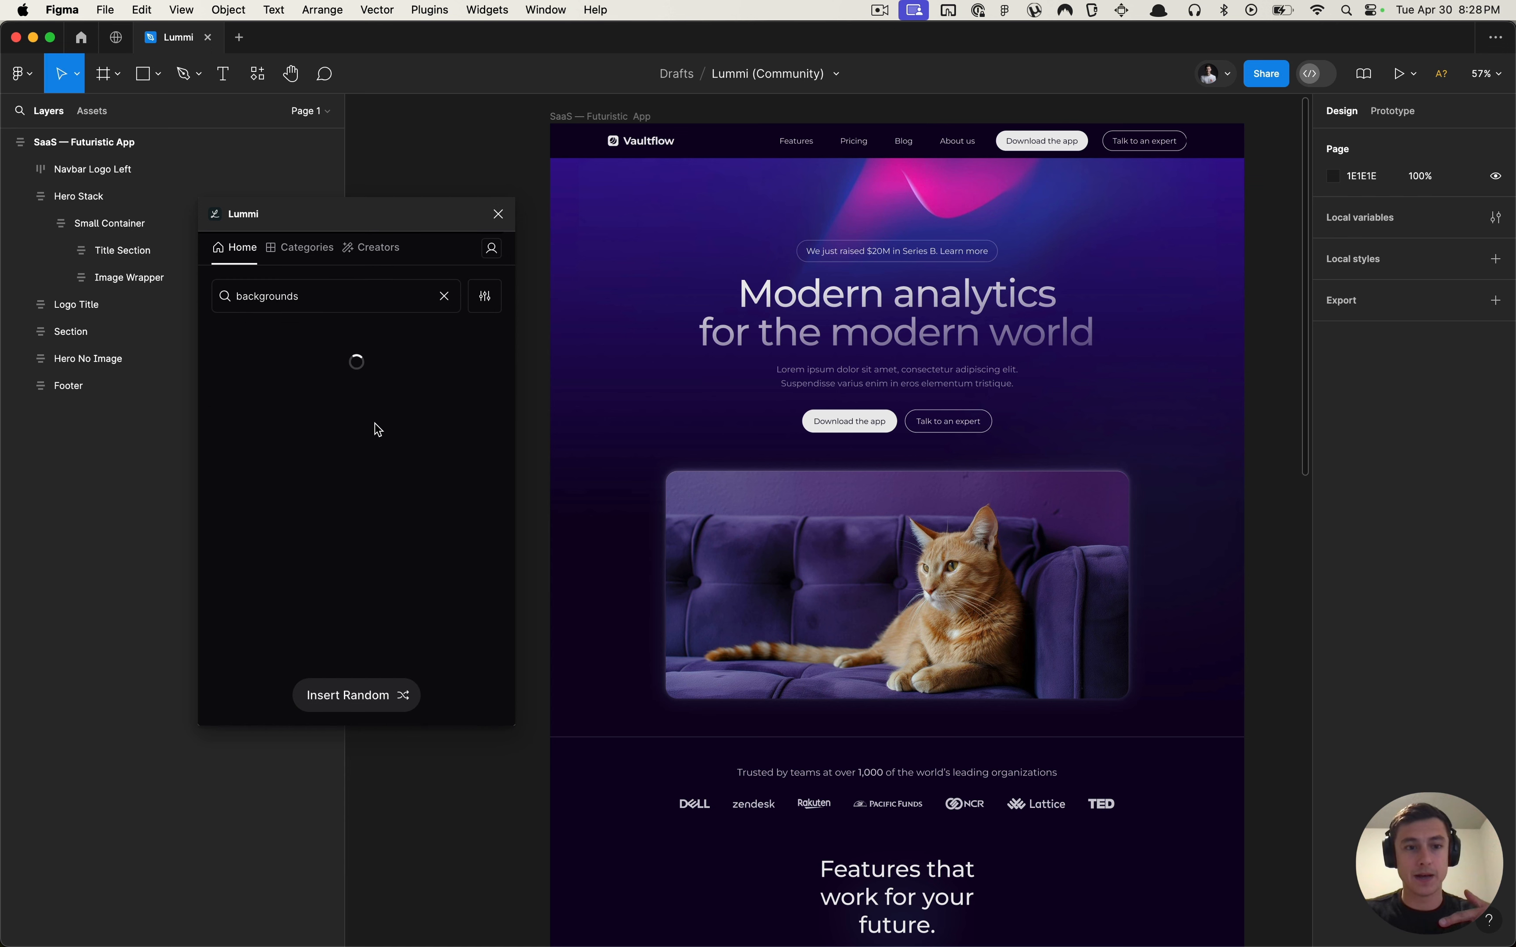
# Step: Review the filters for the Backgrounds search, apply them without changes, and close the Lummi plugin
pyautogui.click(380, 297)
pyautogui.click(484, 297)
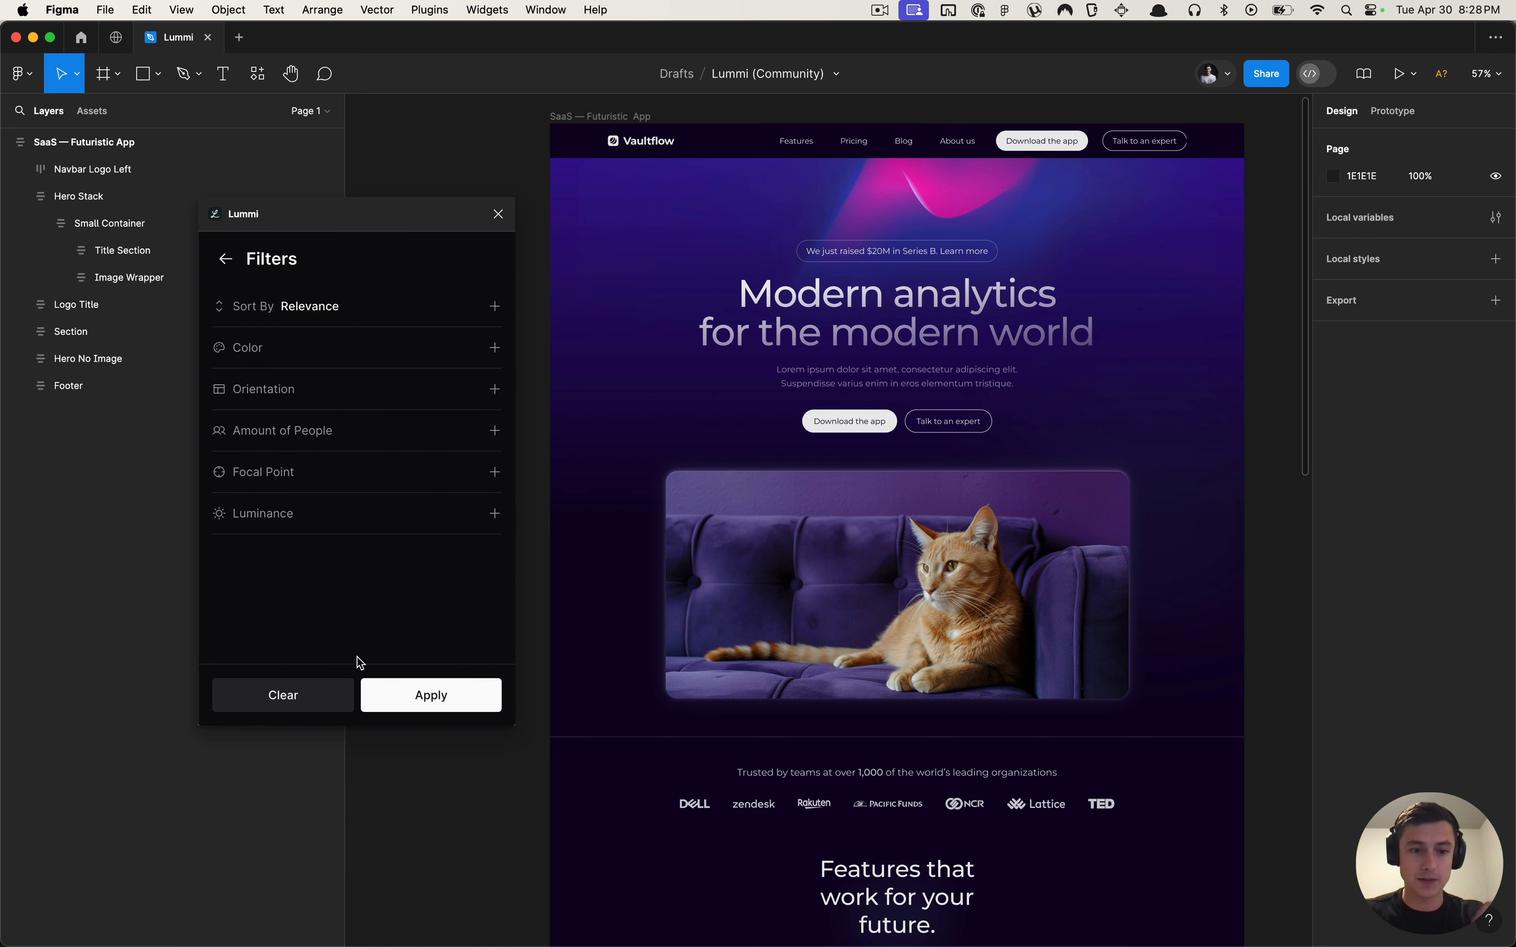
pyautogui.click(380, 697)
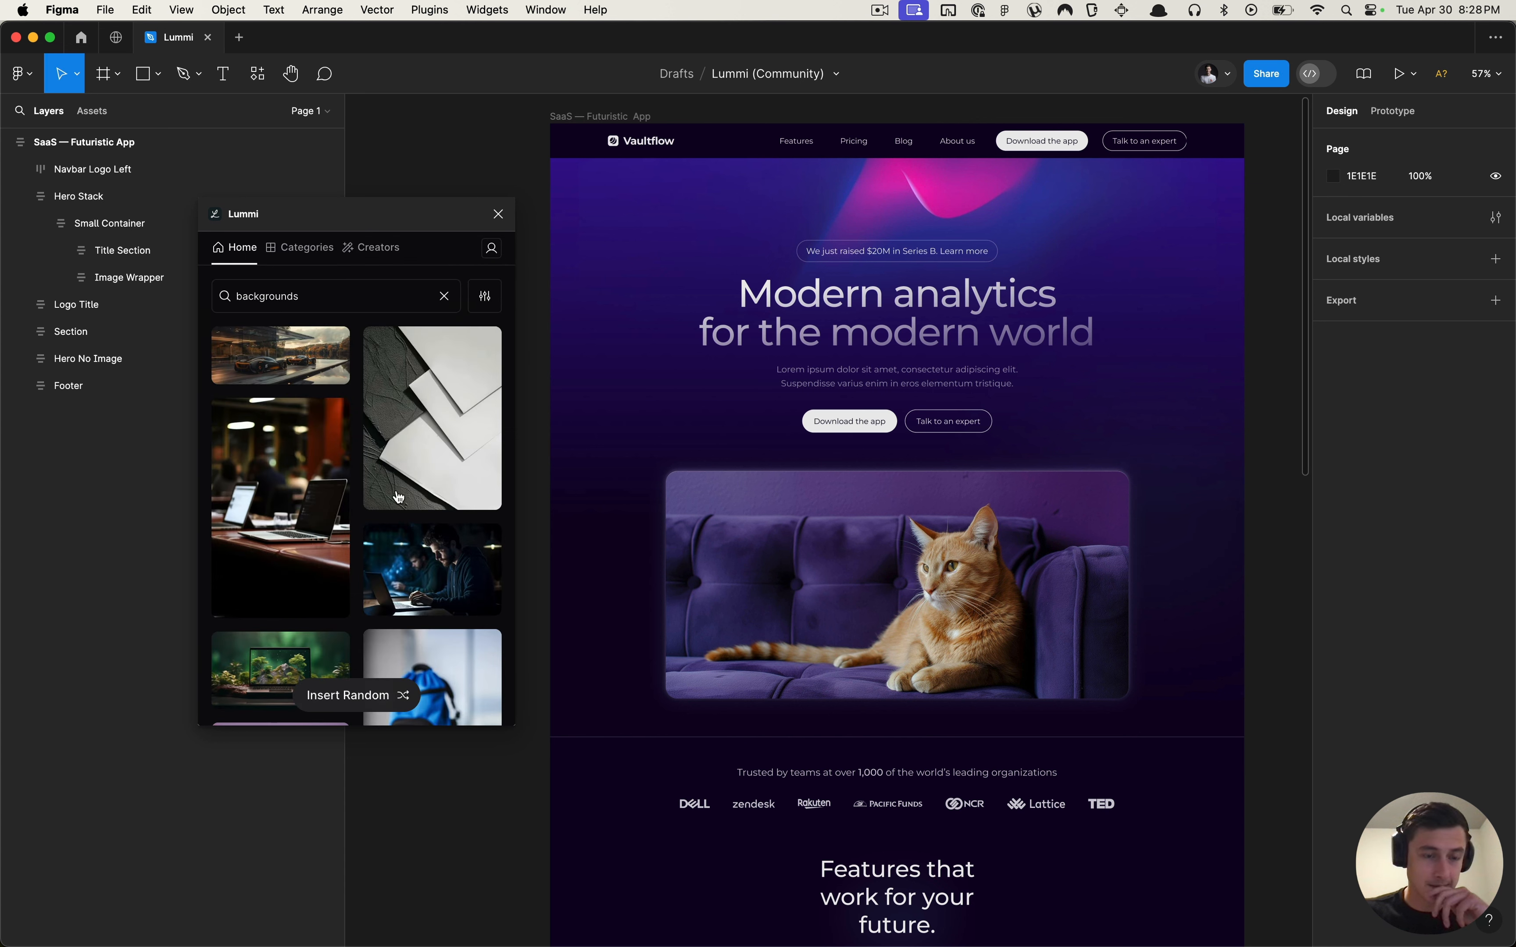
pyautogui.click(499, 212)
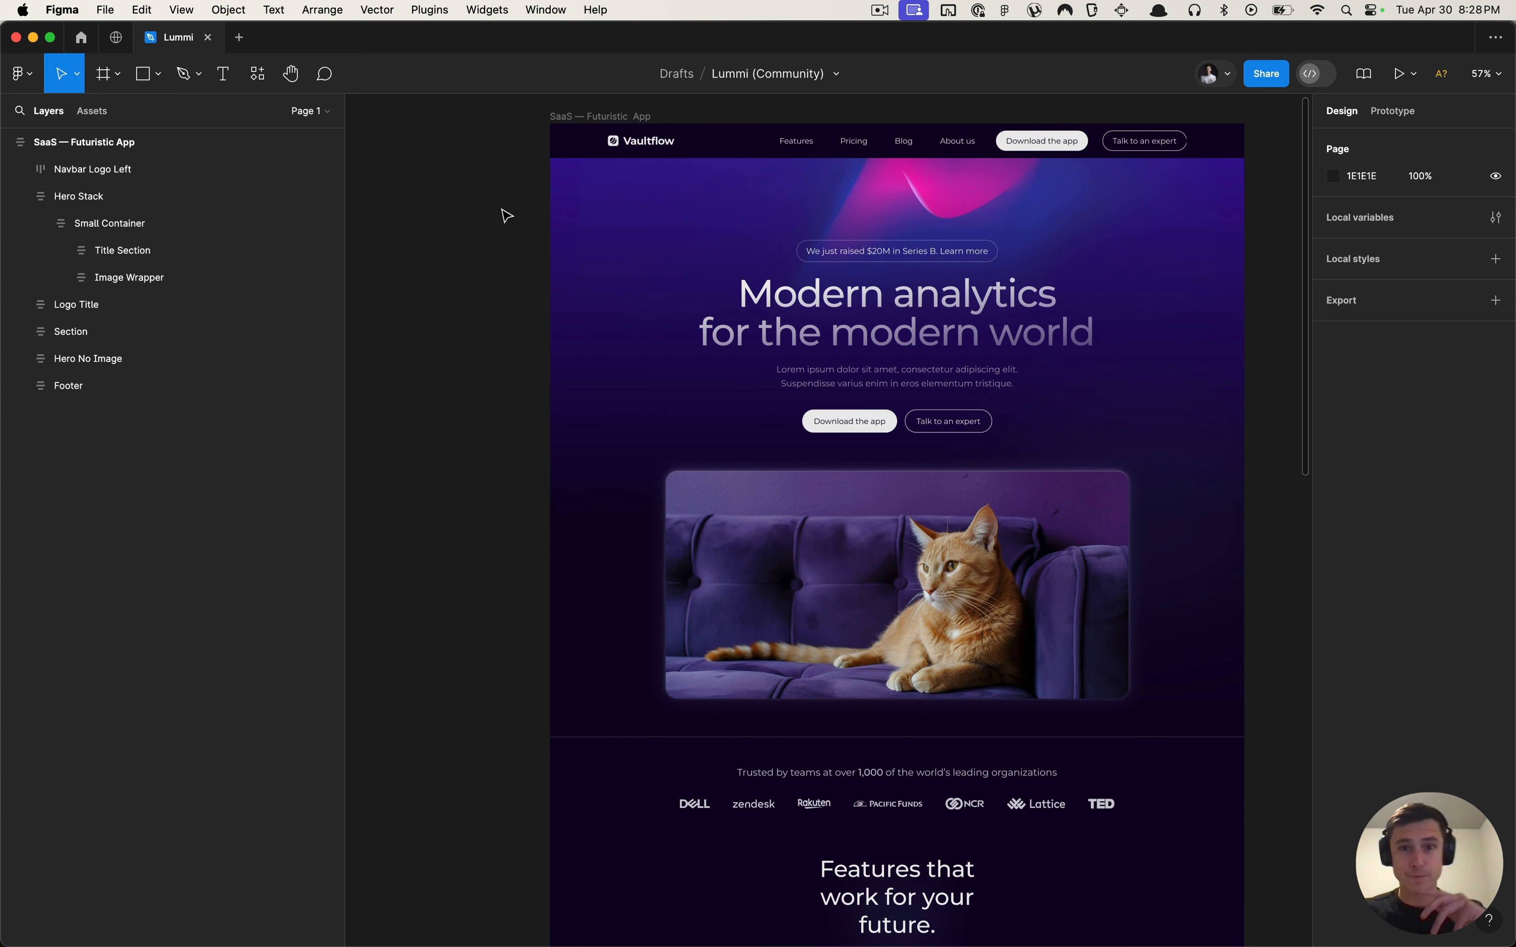